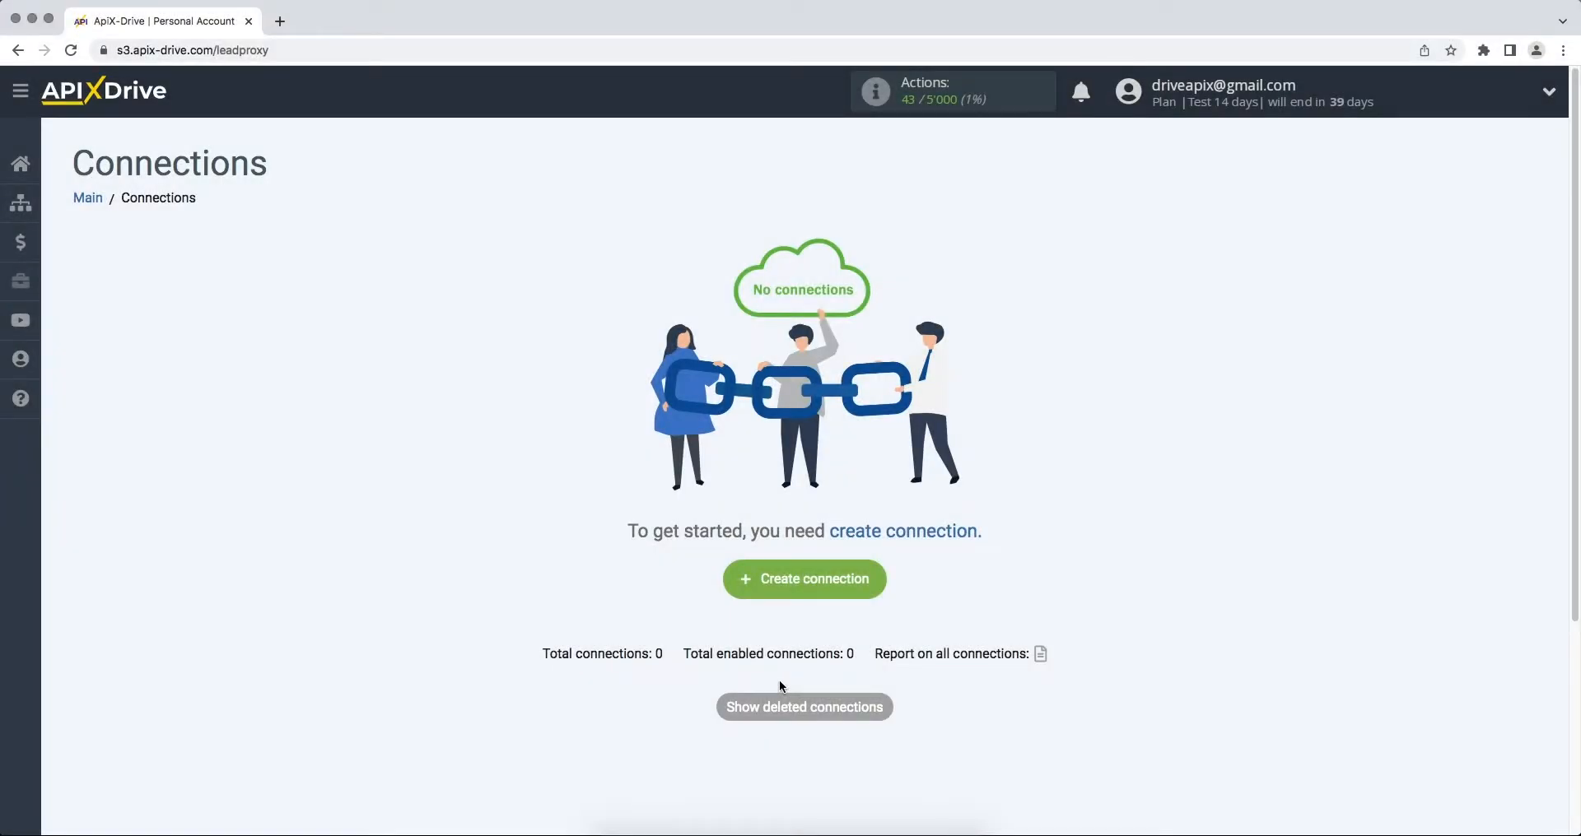
# Step: Start a new connection with Smartsheet as the data source
pyautogui.click(752, 583)
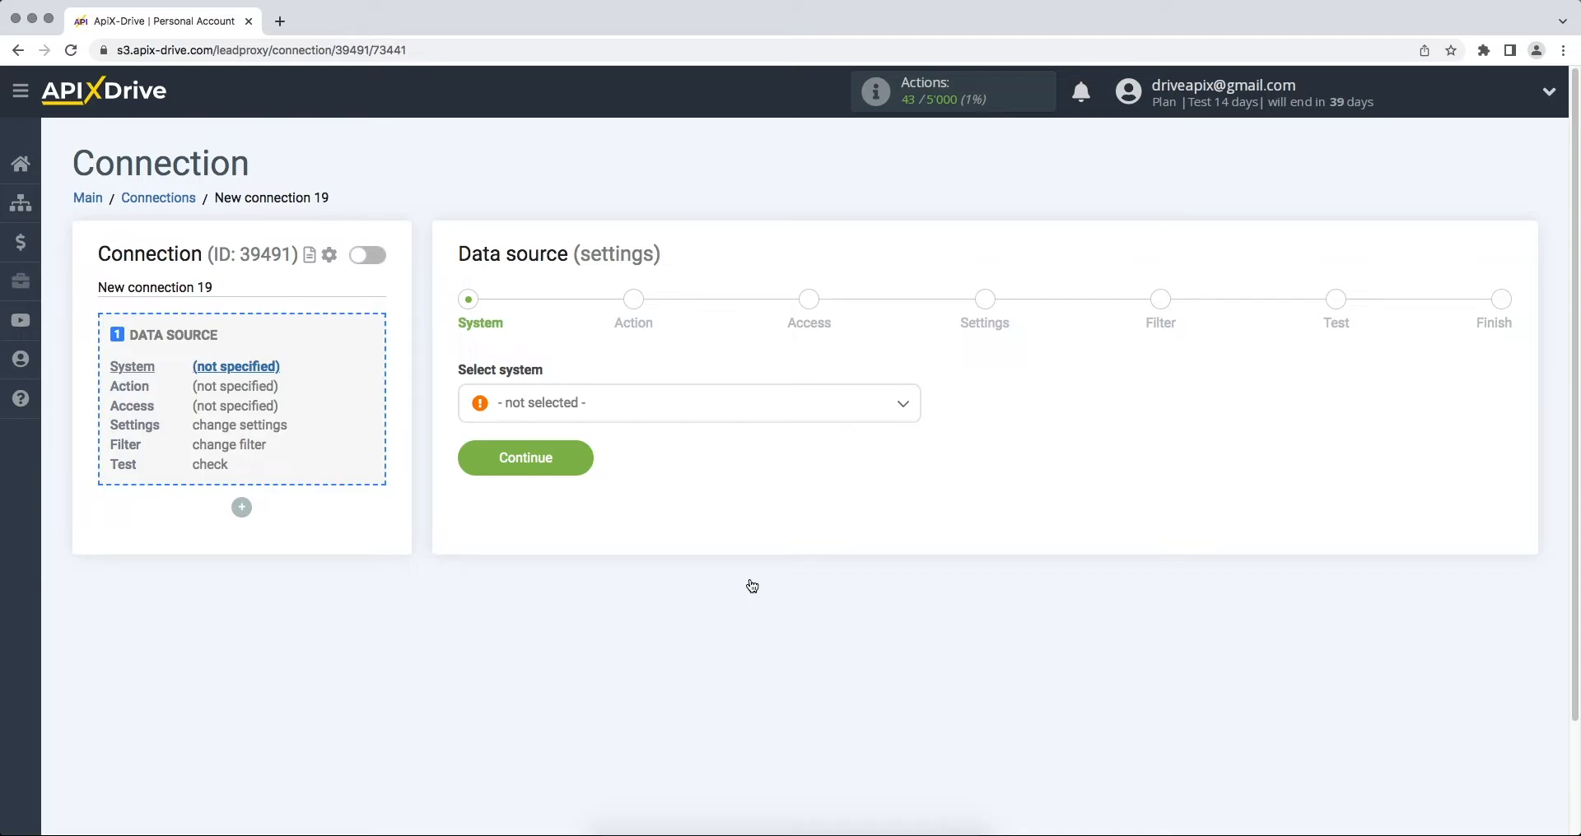
pyautogui.click(728, 399)
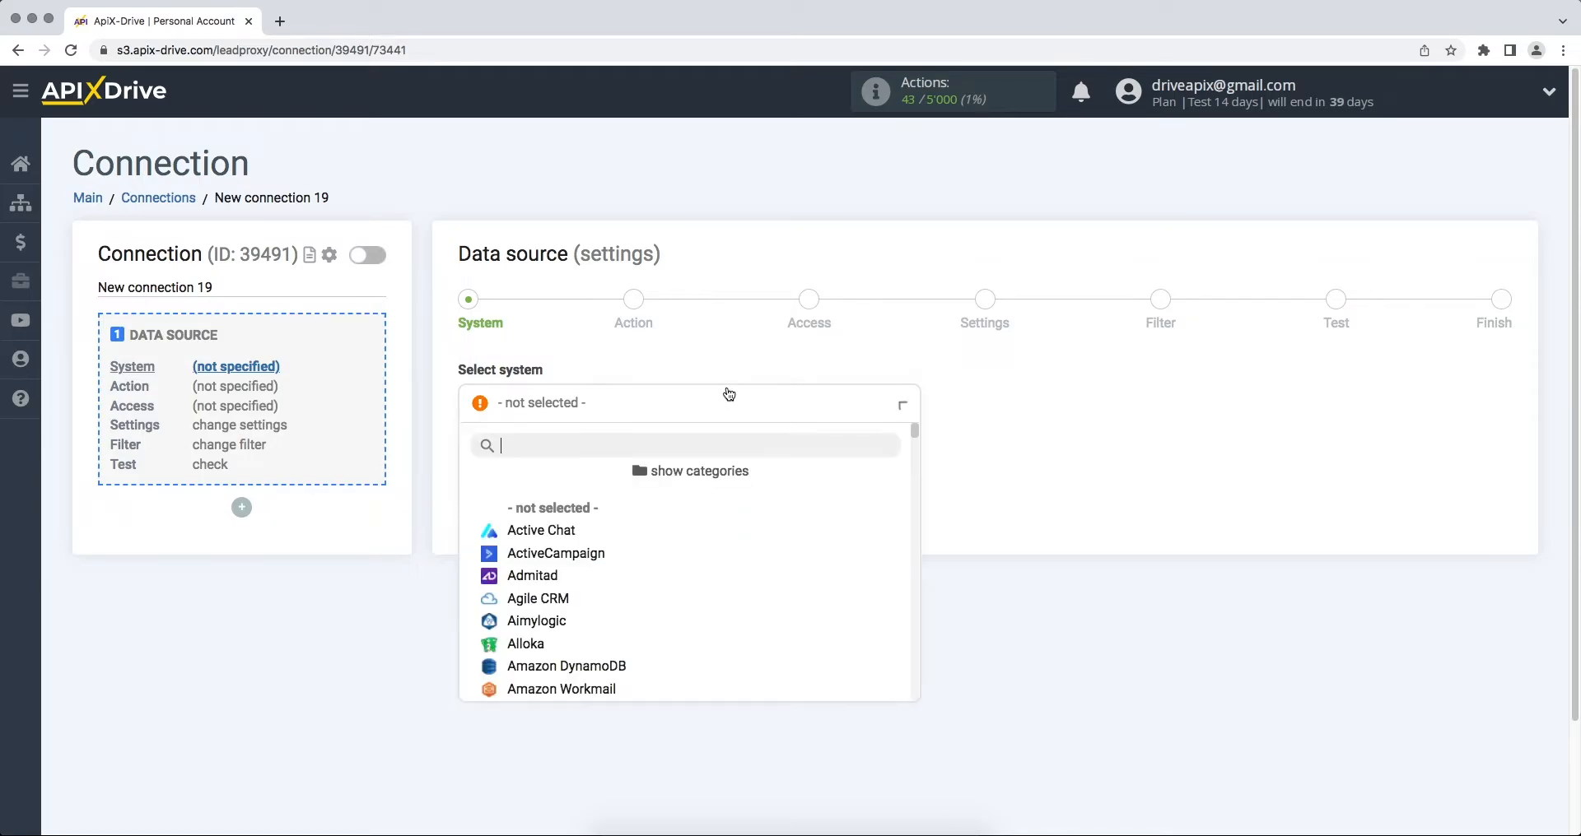
pyautogui.moveTo(913, 429); pyautogui.dragTo(915, 632)
pyautogui.click(576, 494)
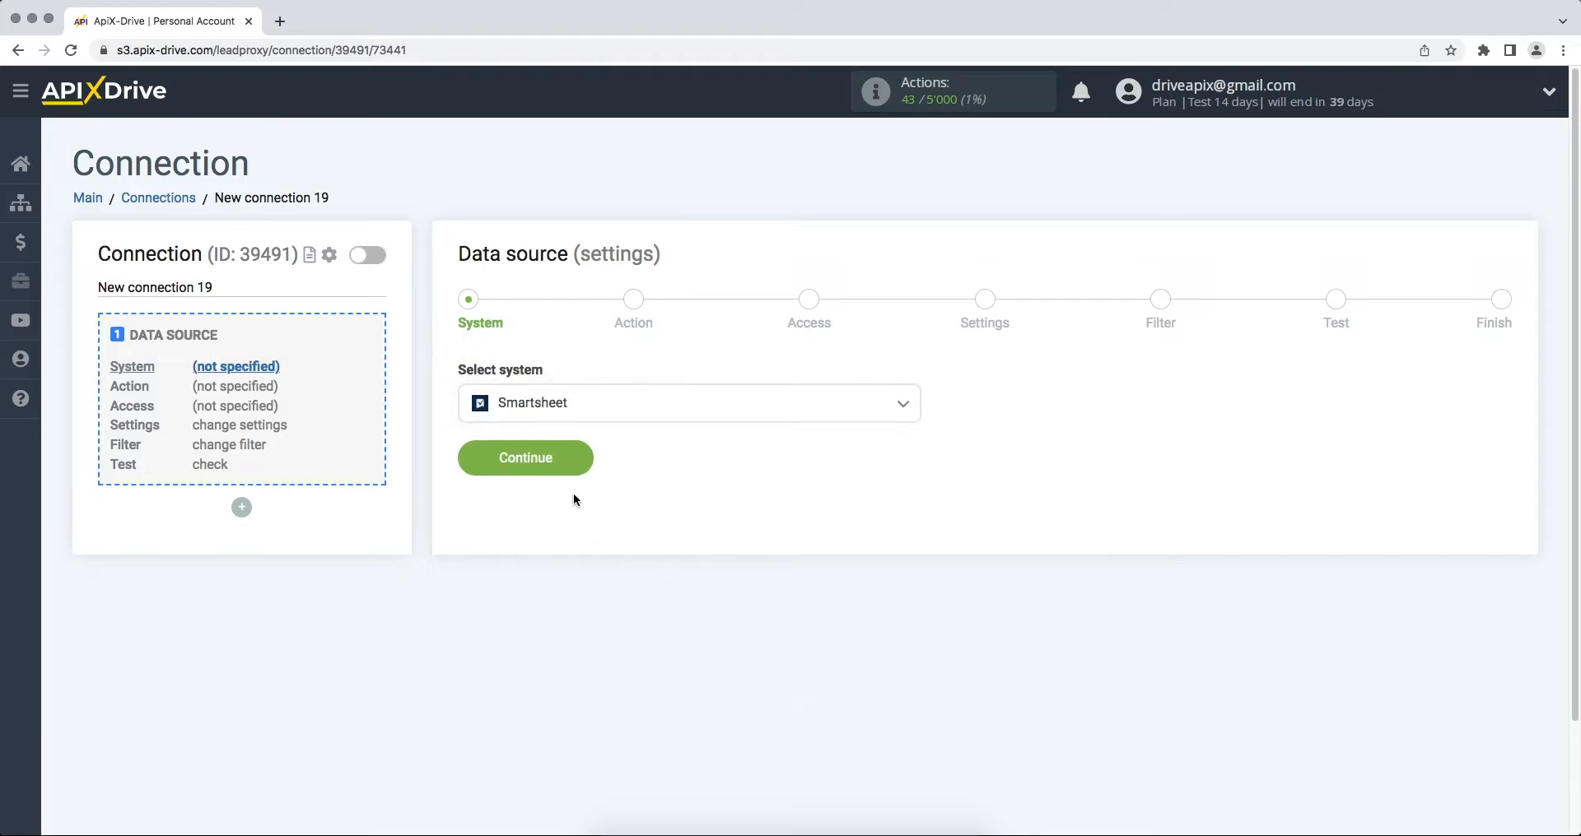
pyautogui.click(467, 462)
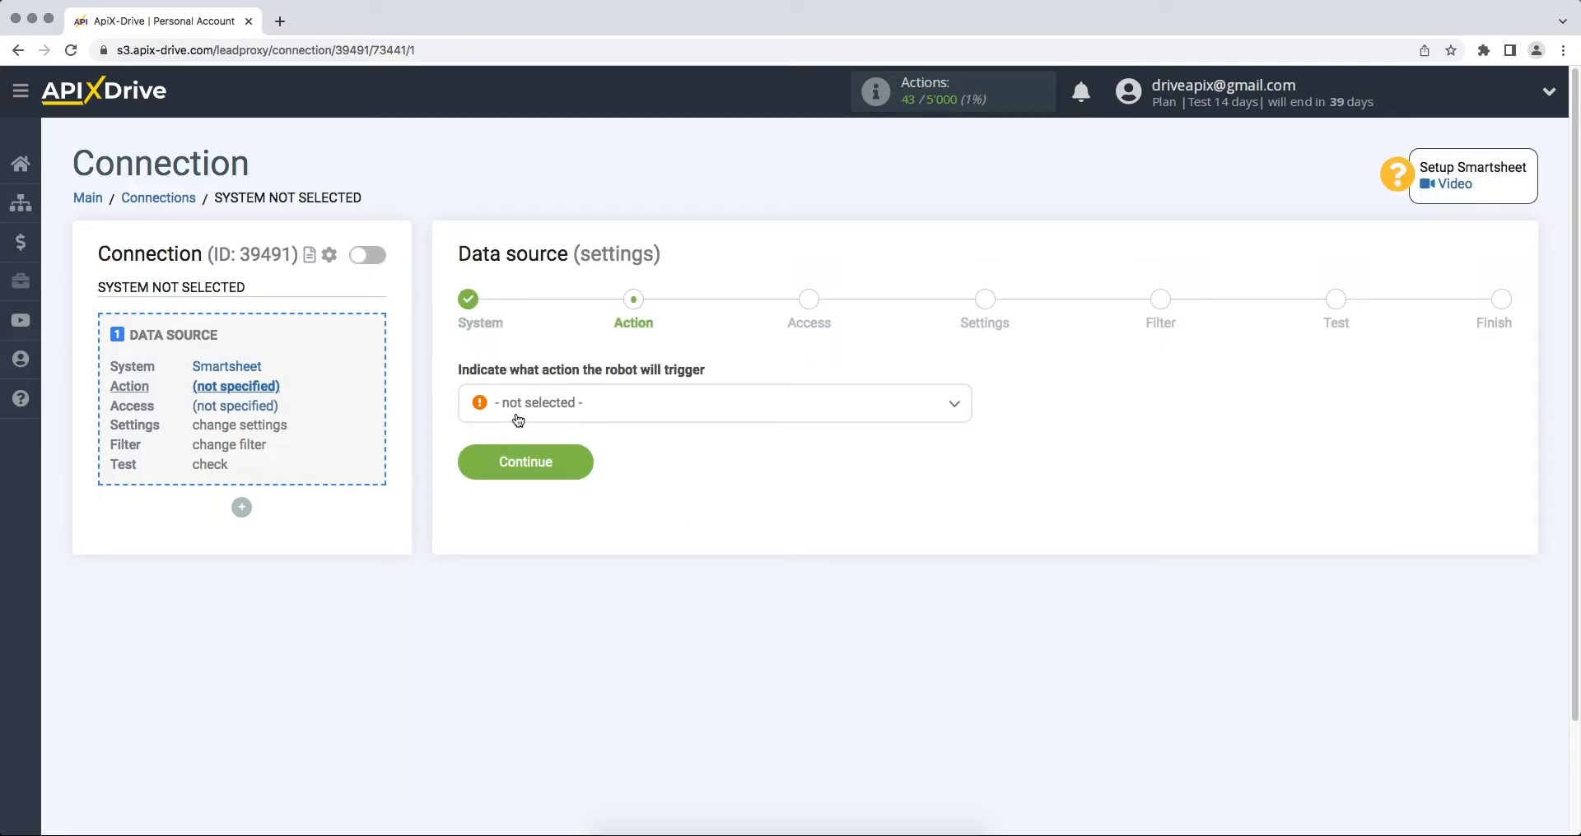
# Step: Set the Smartsheet action to Get ROWS (new) and continue to account access
pyautogui.click(617, 412)
pyautogui.click(531, 503)
pyautogui.click(487, 473)
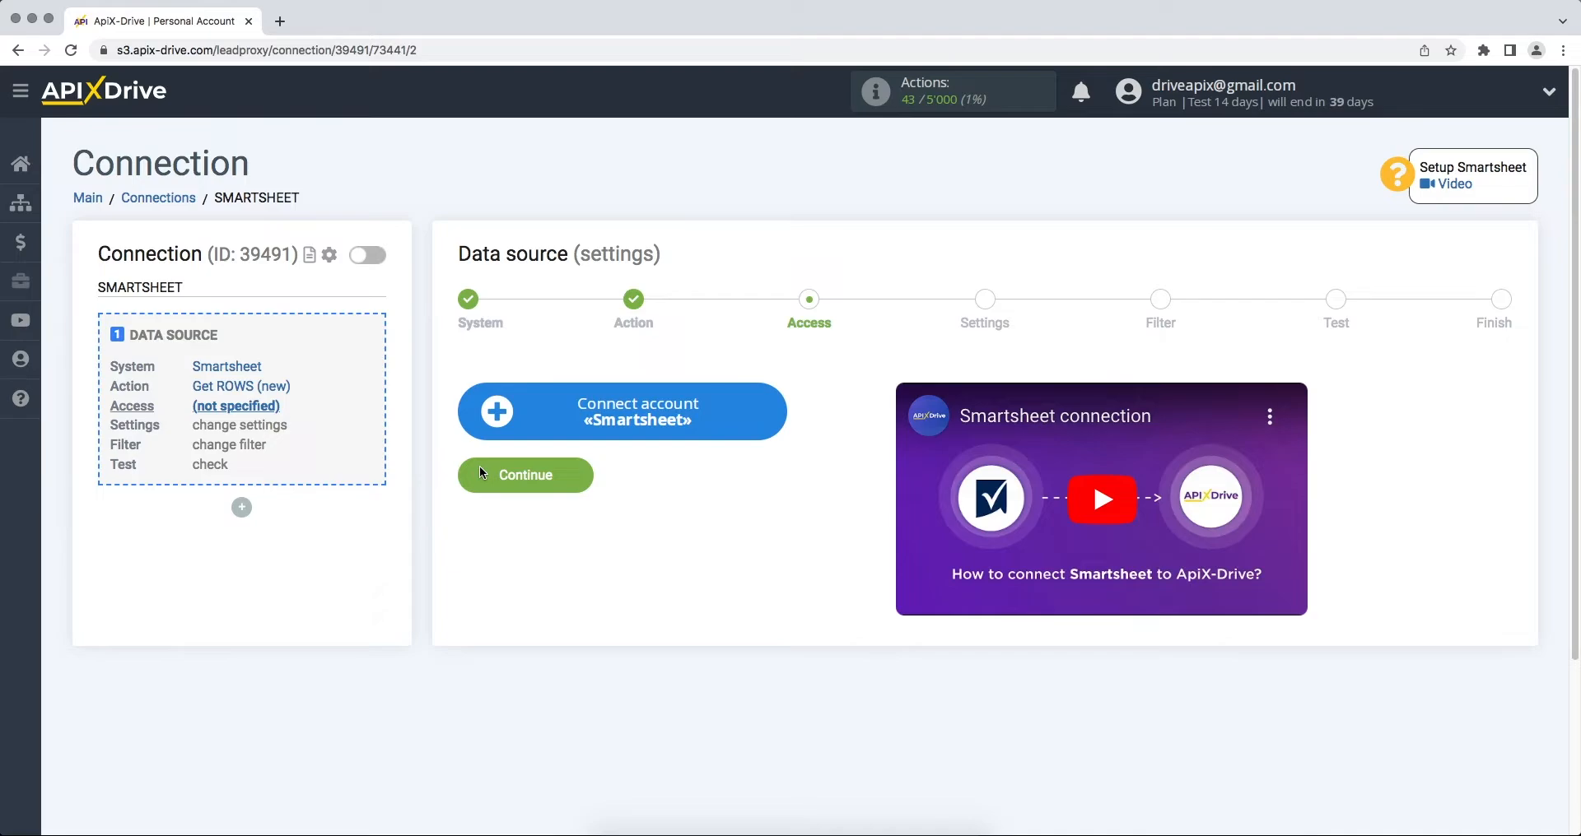
# Step: Sign in to Smartsheet with the account e-mail and password, then allow ApiX-Drive access
pyautogui.click(486, 419)
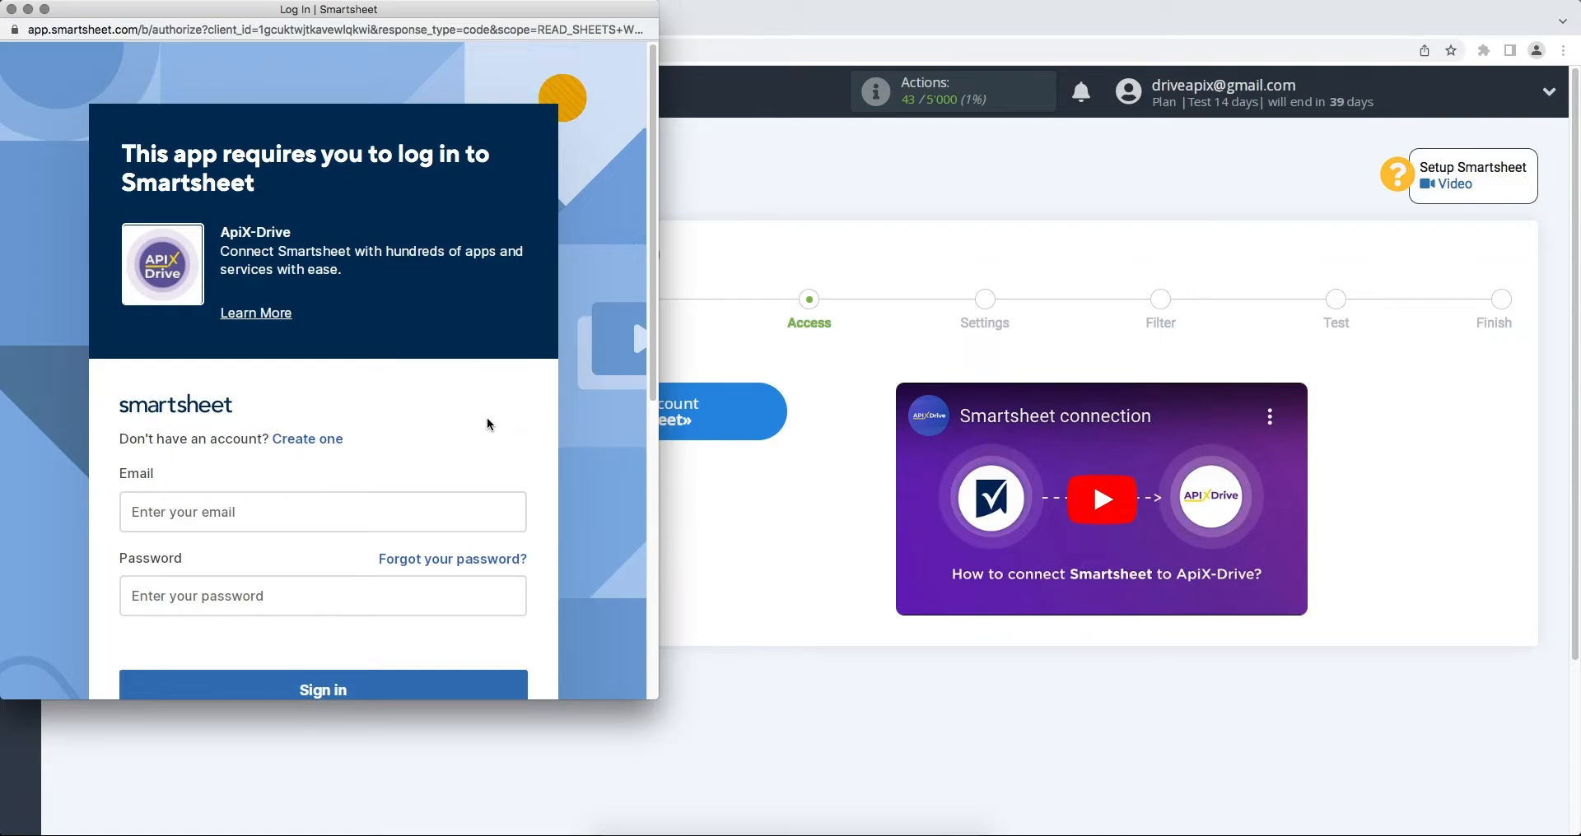
pyautogui.click(396, 524)
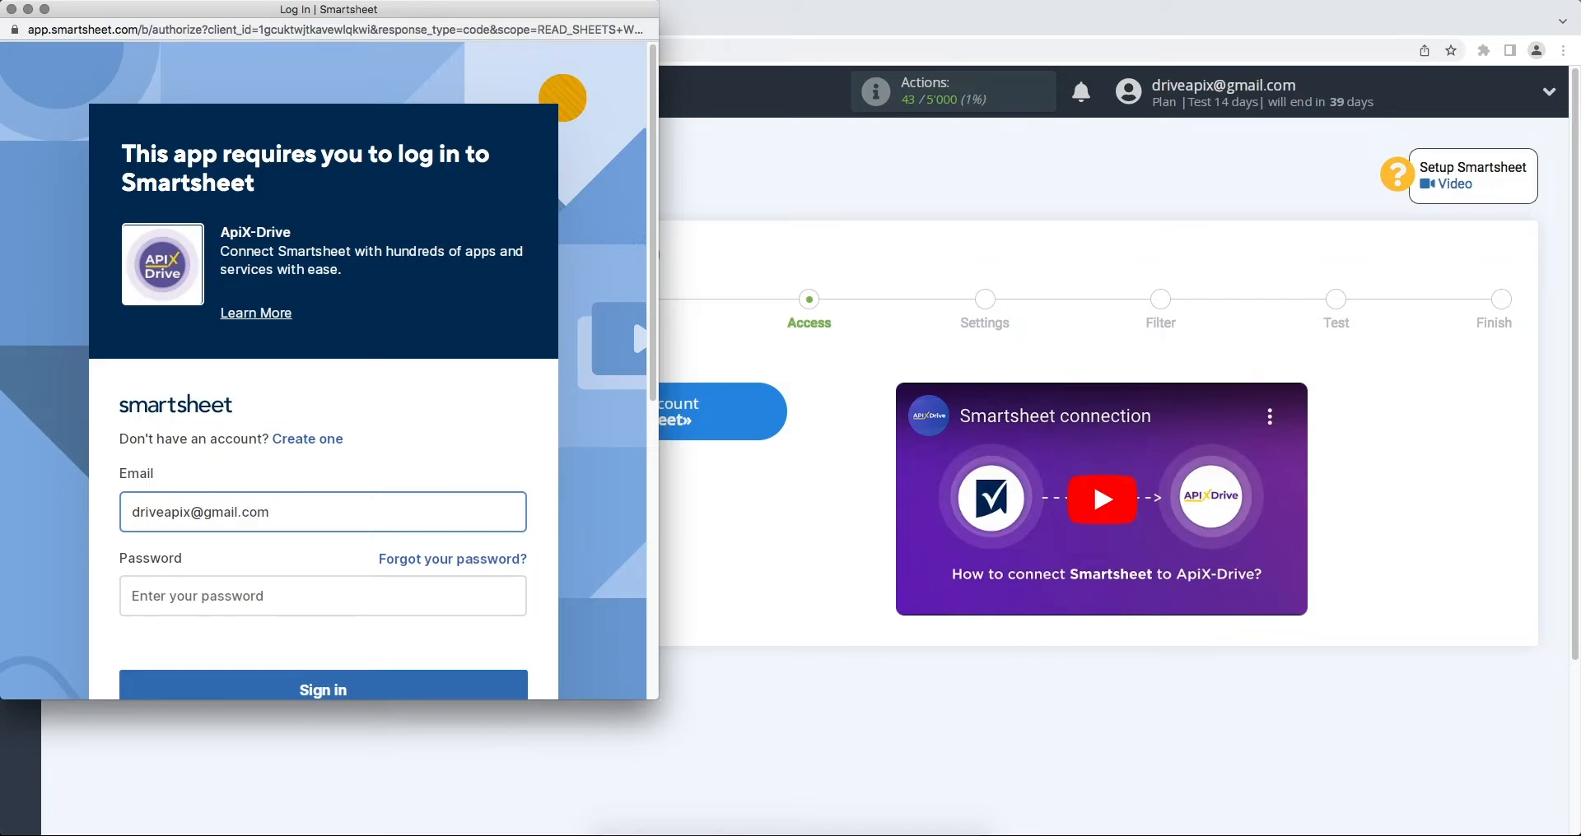
pyautogui.click(388, 585)
pyautogui.write('************')
pyautogui.scroll(-1, 330, 371)
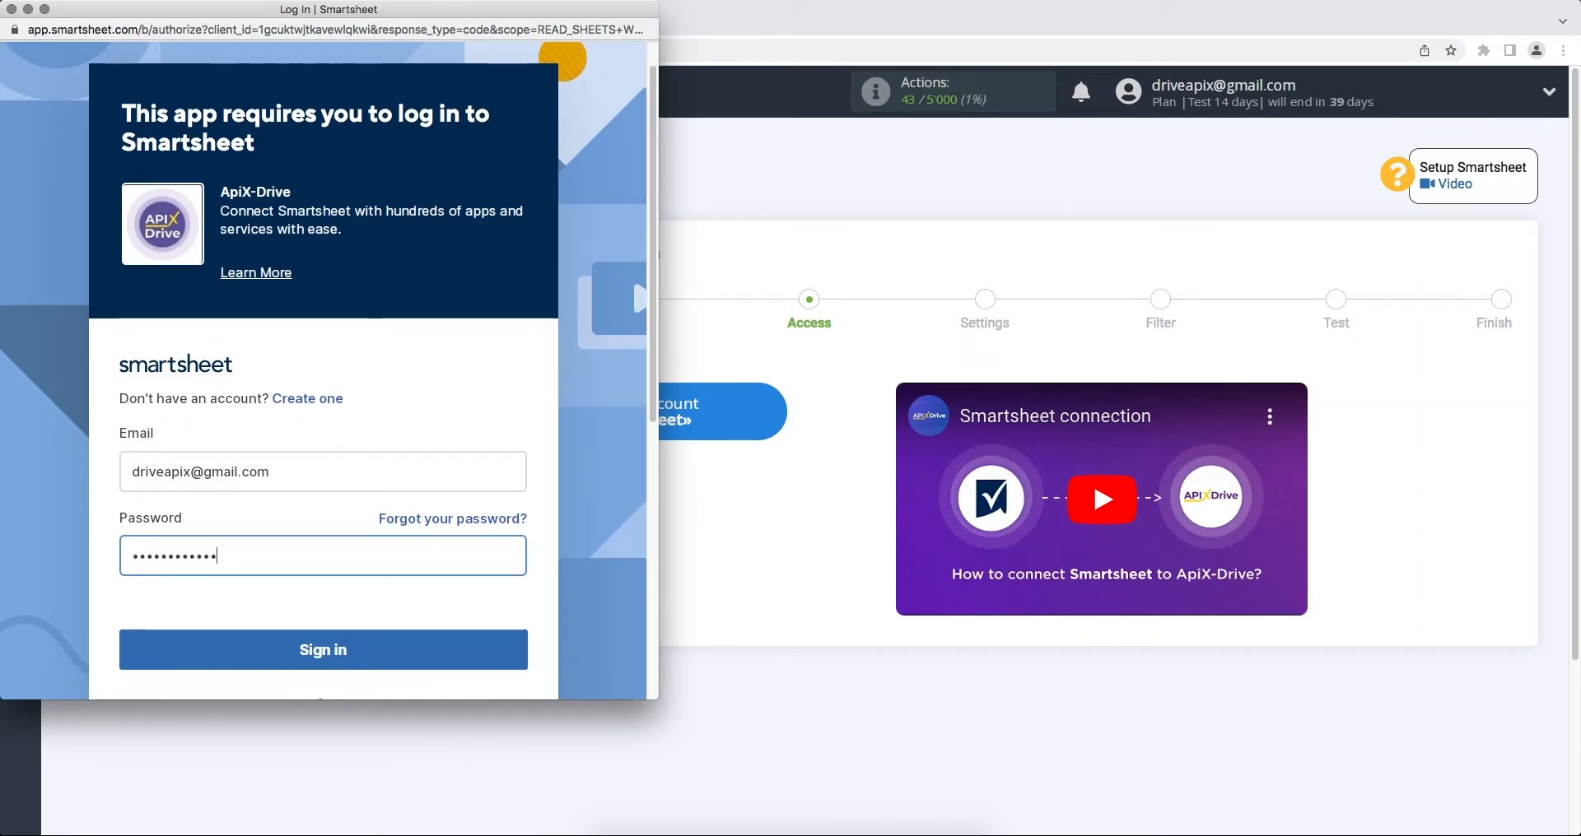
pyautogui.click(390, 650)
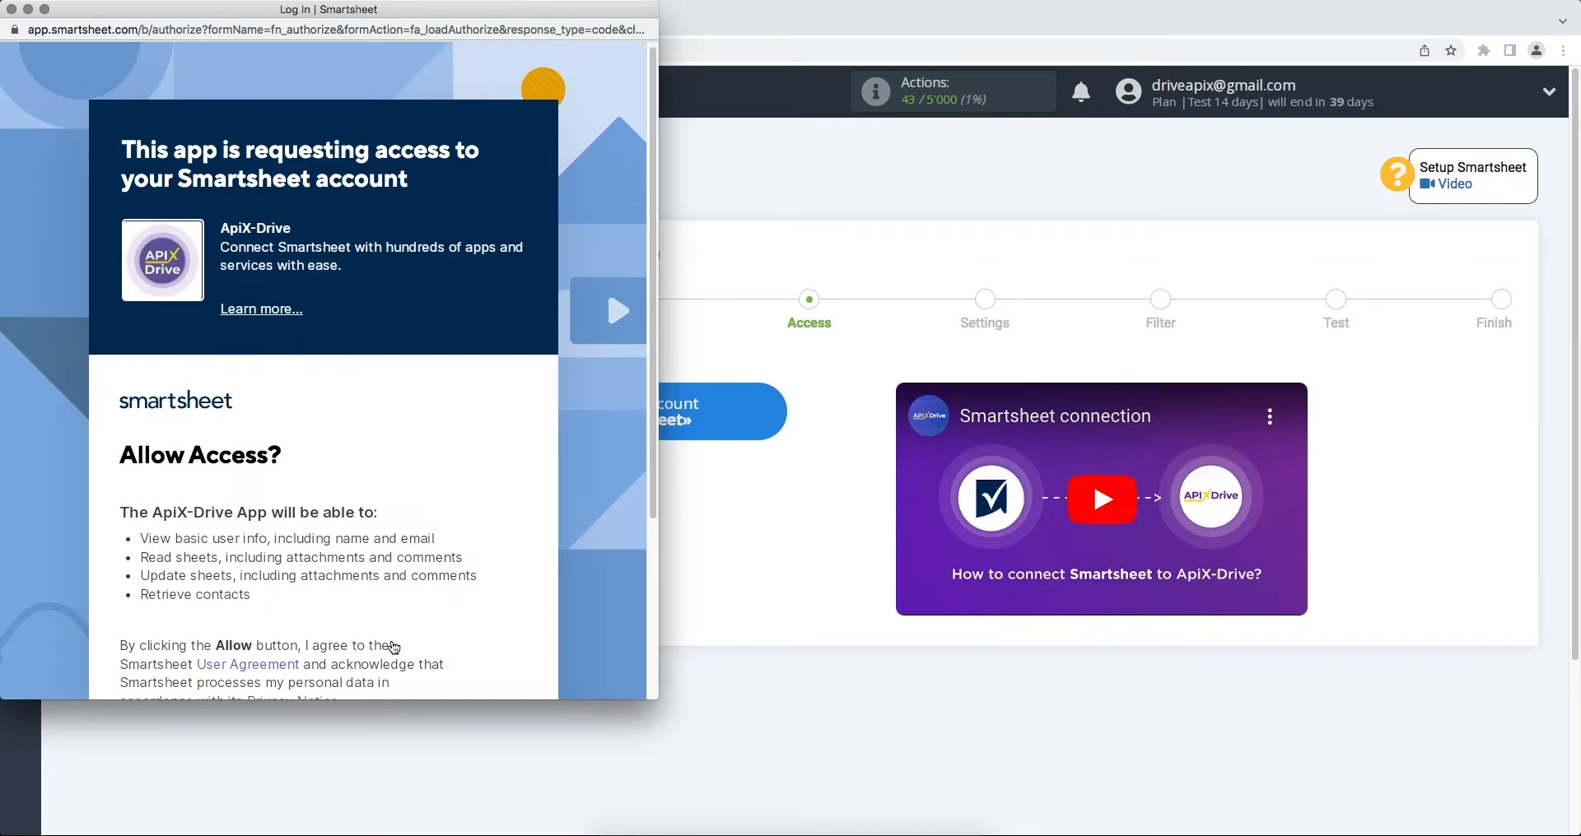
pyautogui.scroll(-5, 386, 642)
pyautogui.click(369, 592)
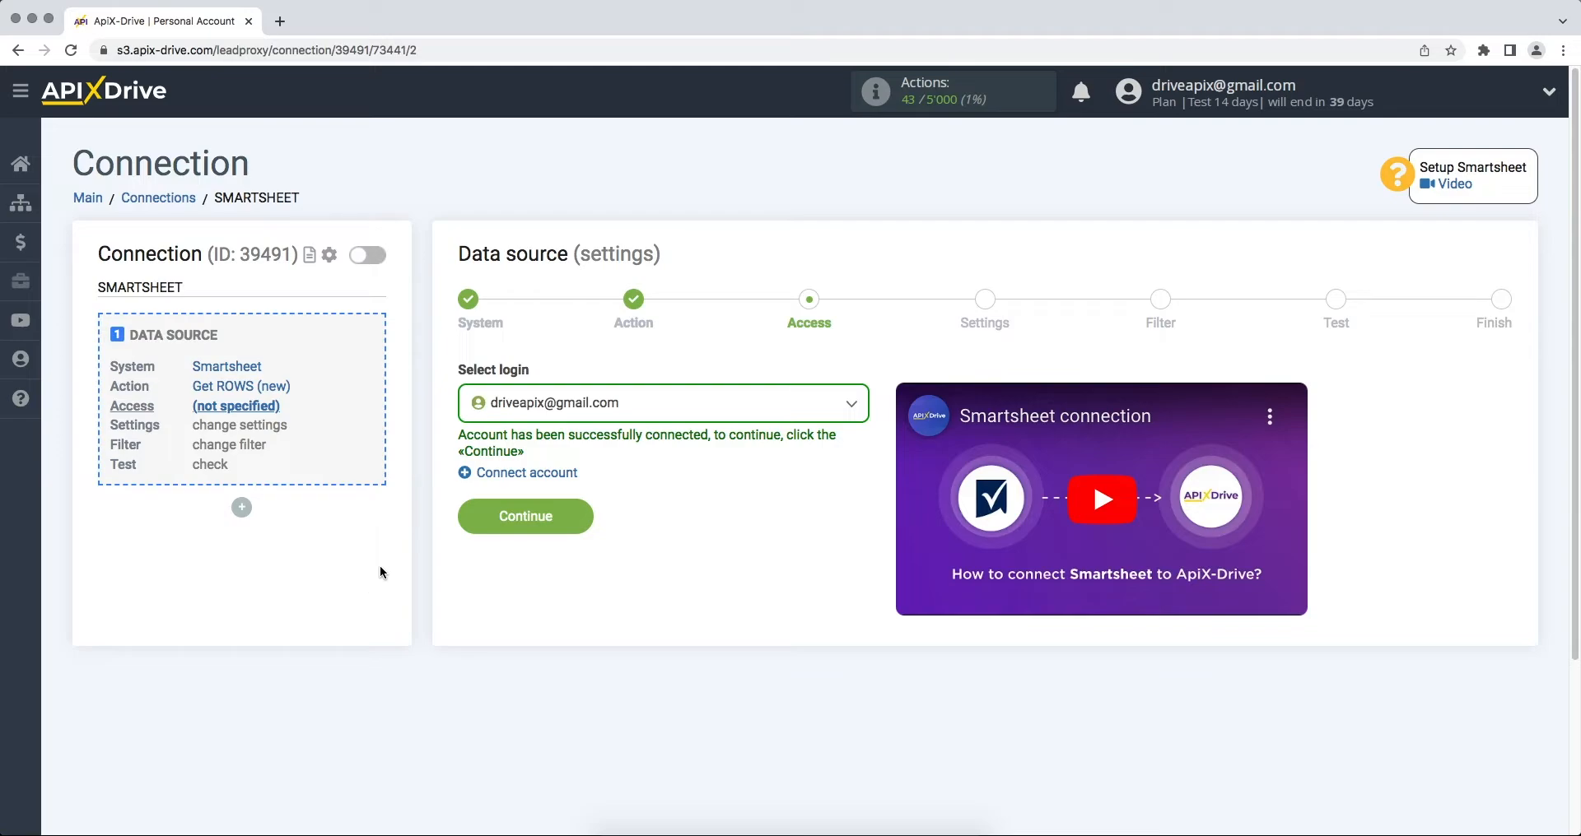
# Step: Select the connected Smartsheet login and the ApiX-Drive sheet
pyautogui.click(527, 418)
pyautogui.click(526, 534)
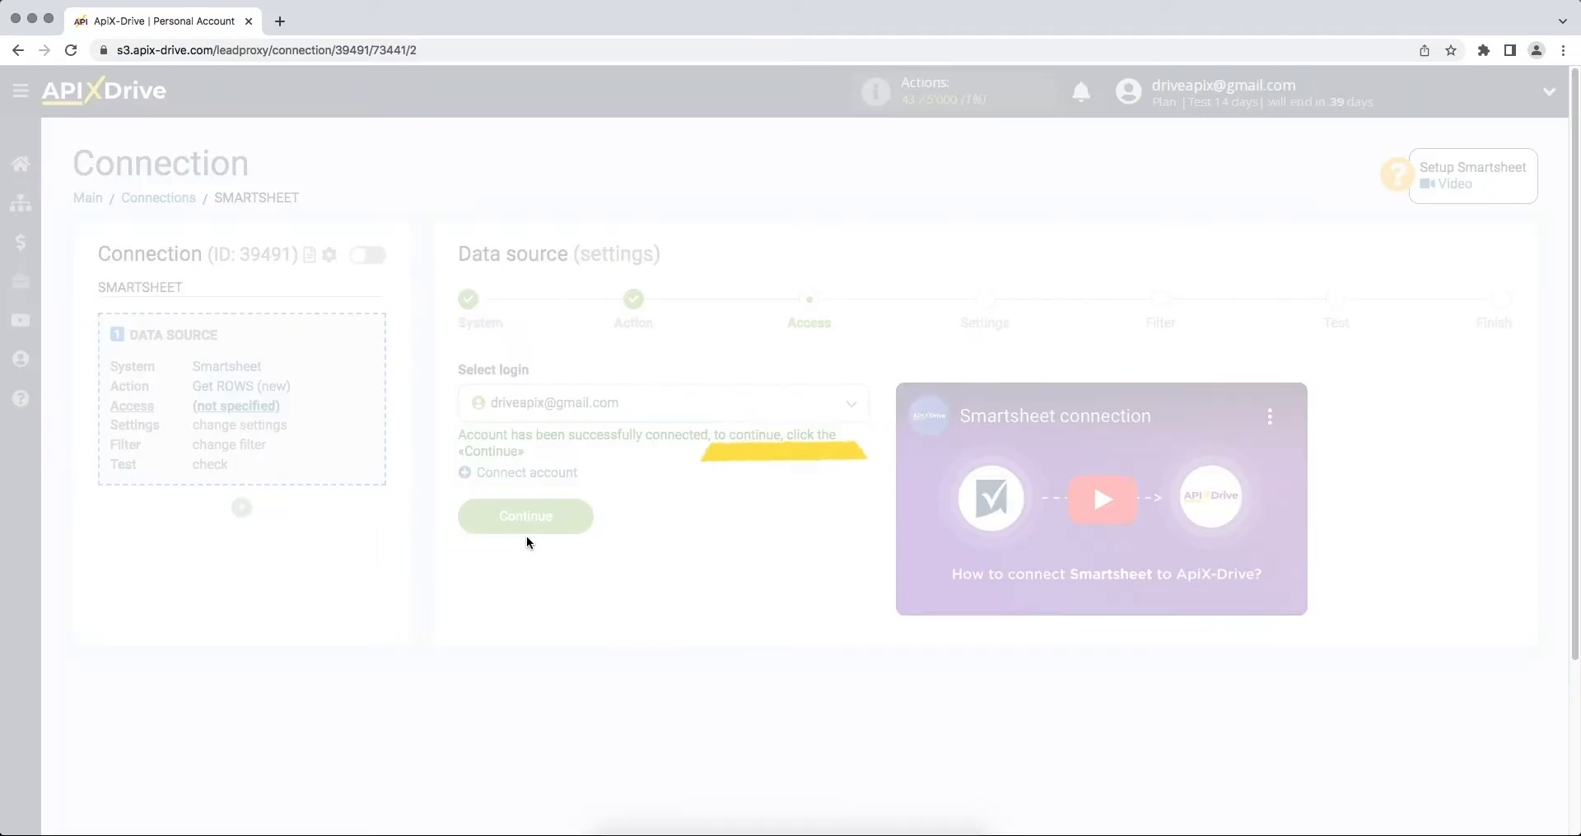
pyautogui.click(465, 522)
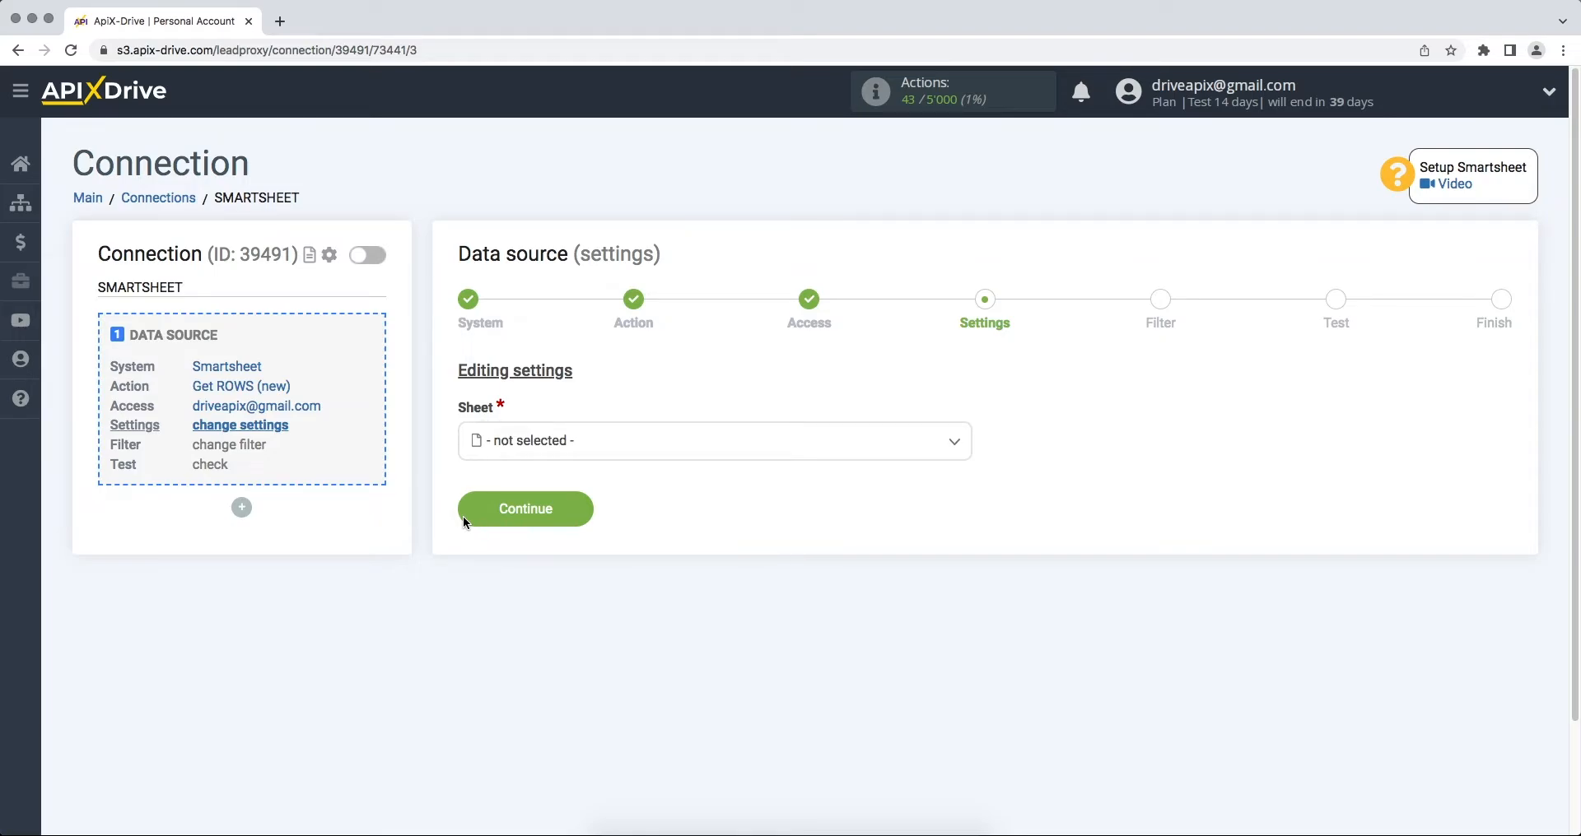
pyautogui.click(529, 445)
pyautogui.click(526, 543)
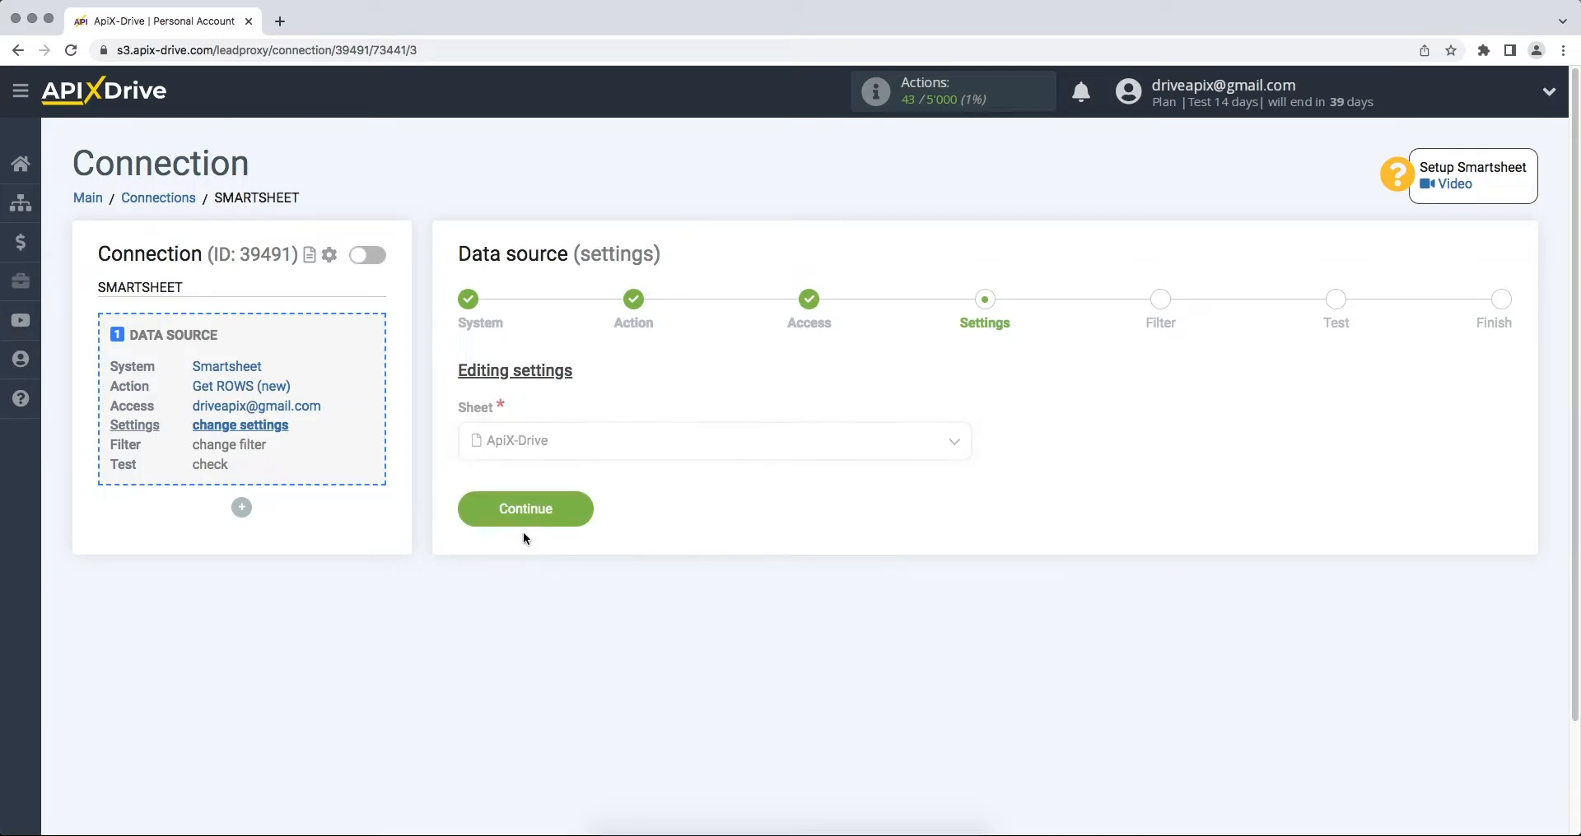
pyautogui.click(472, 517)
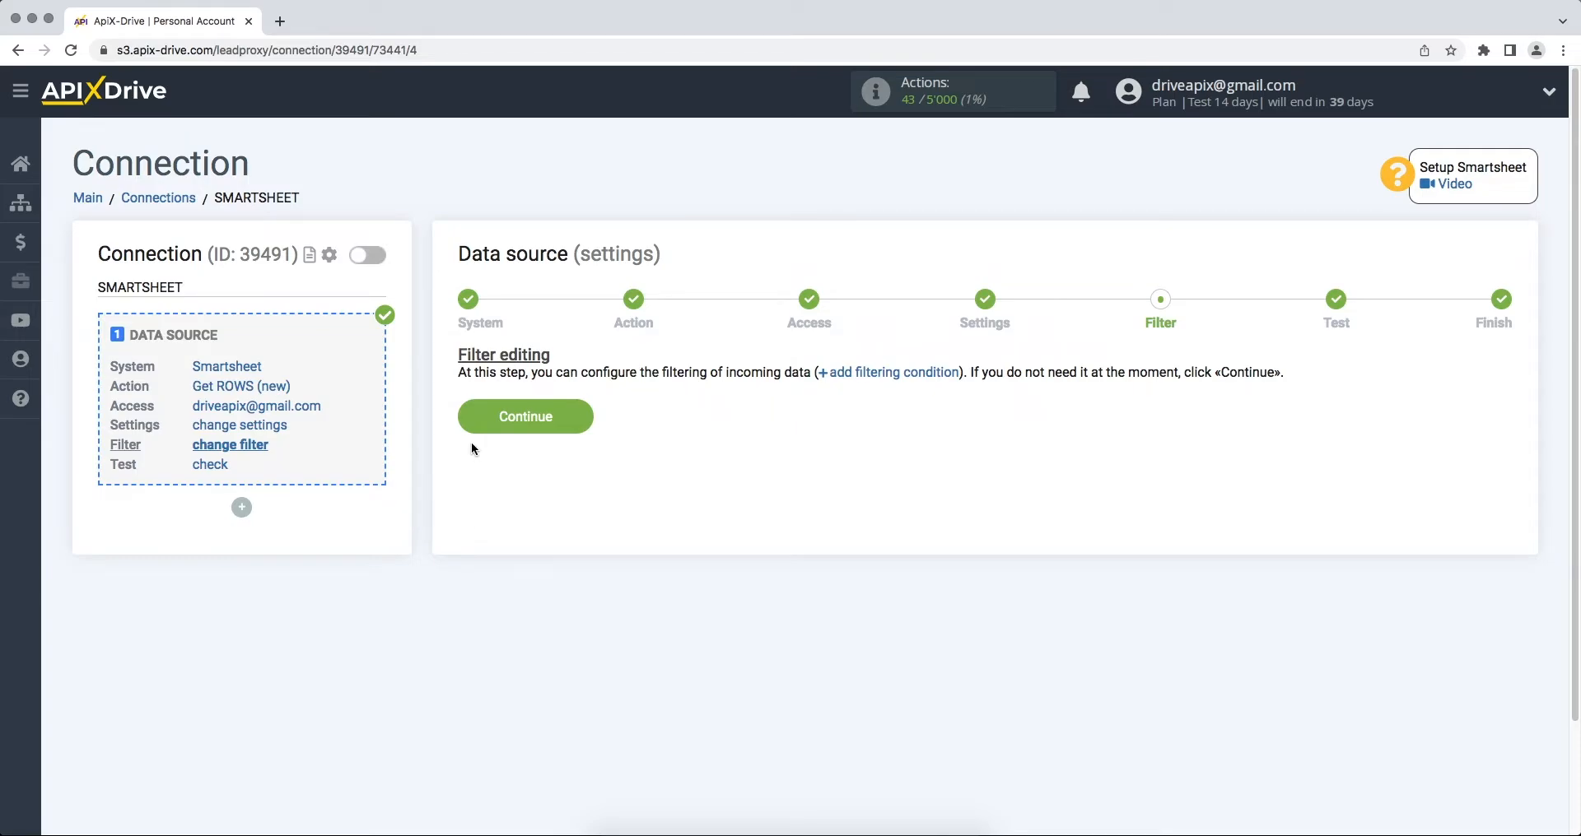
# Step: Skip filtering, accept the test data, and start configuring the data destination
pyautogui.click(474, 418)
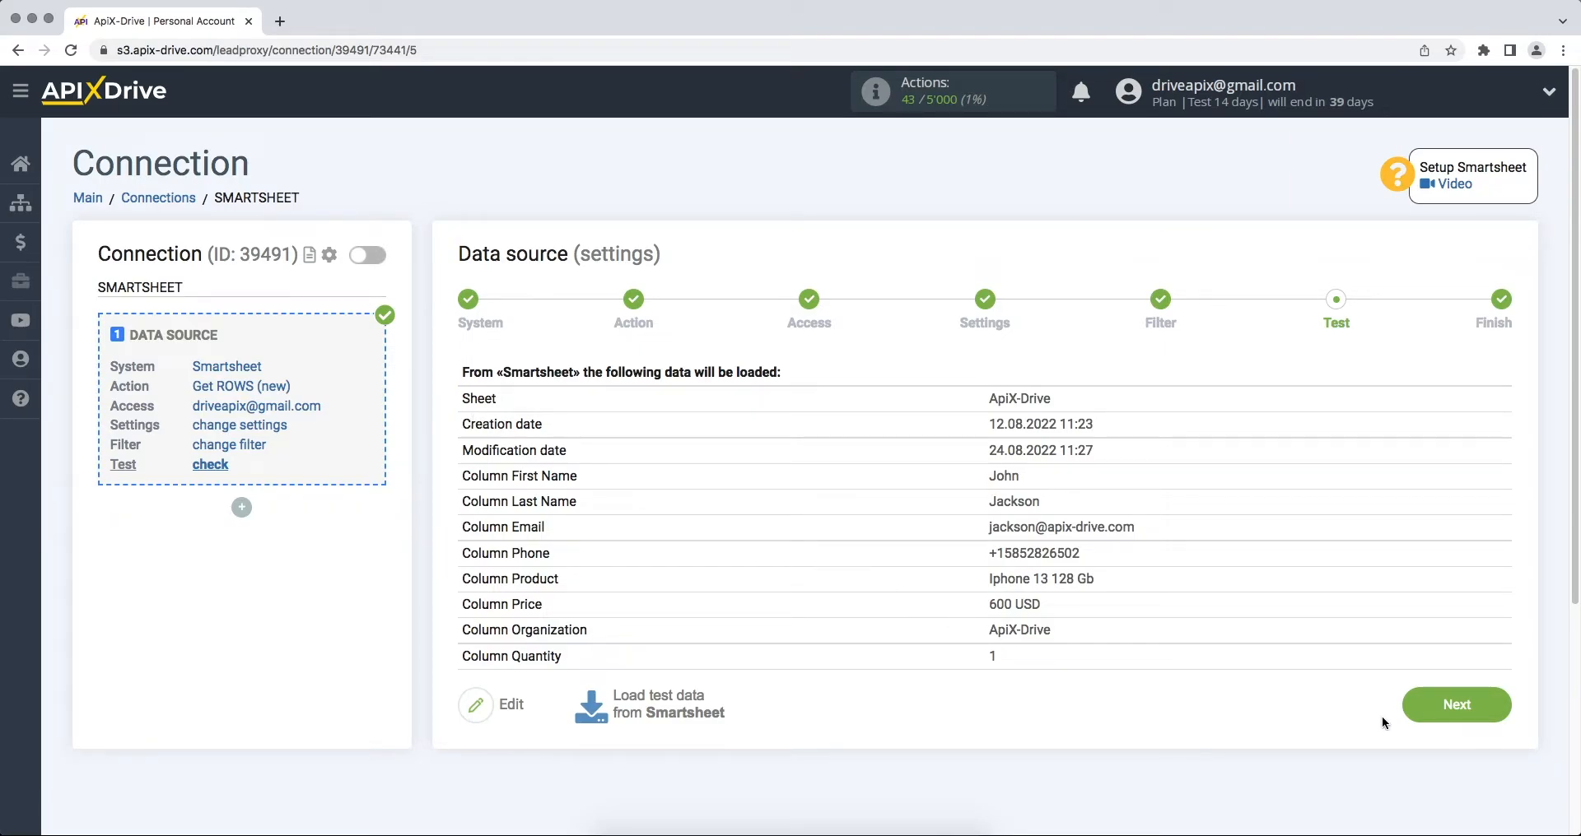
pyautogui.click(1411, 715)
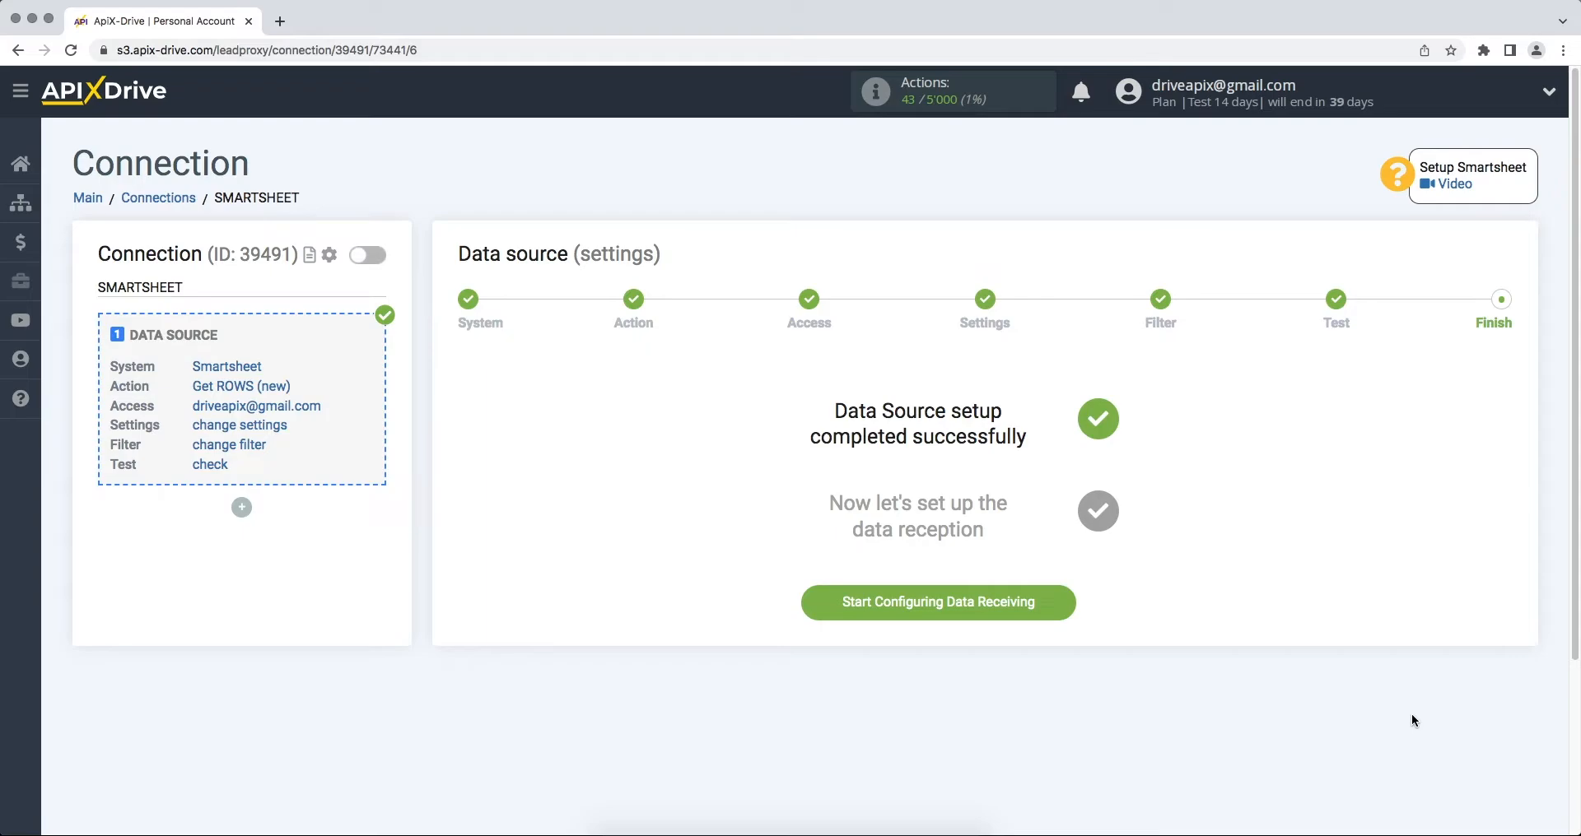
pyautogui.click(892, 613)
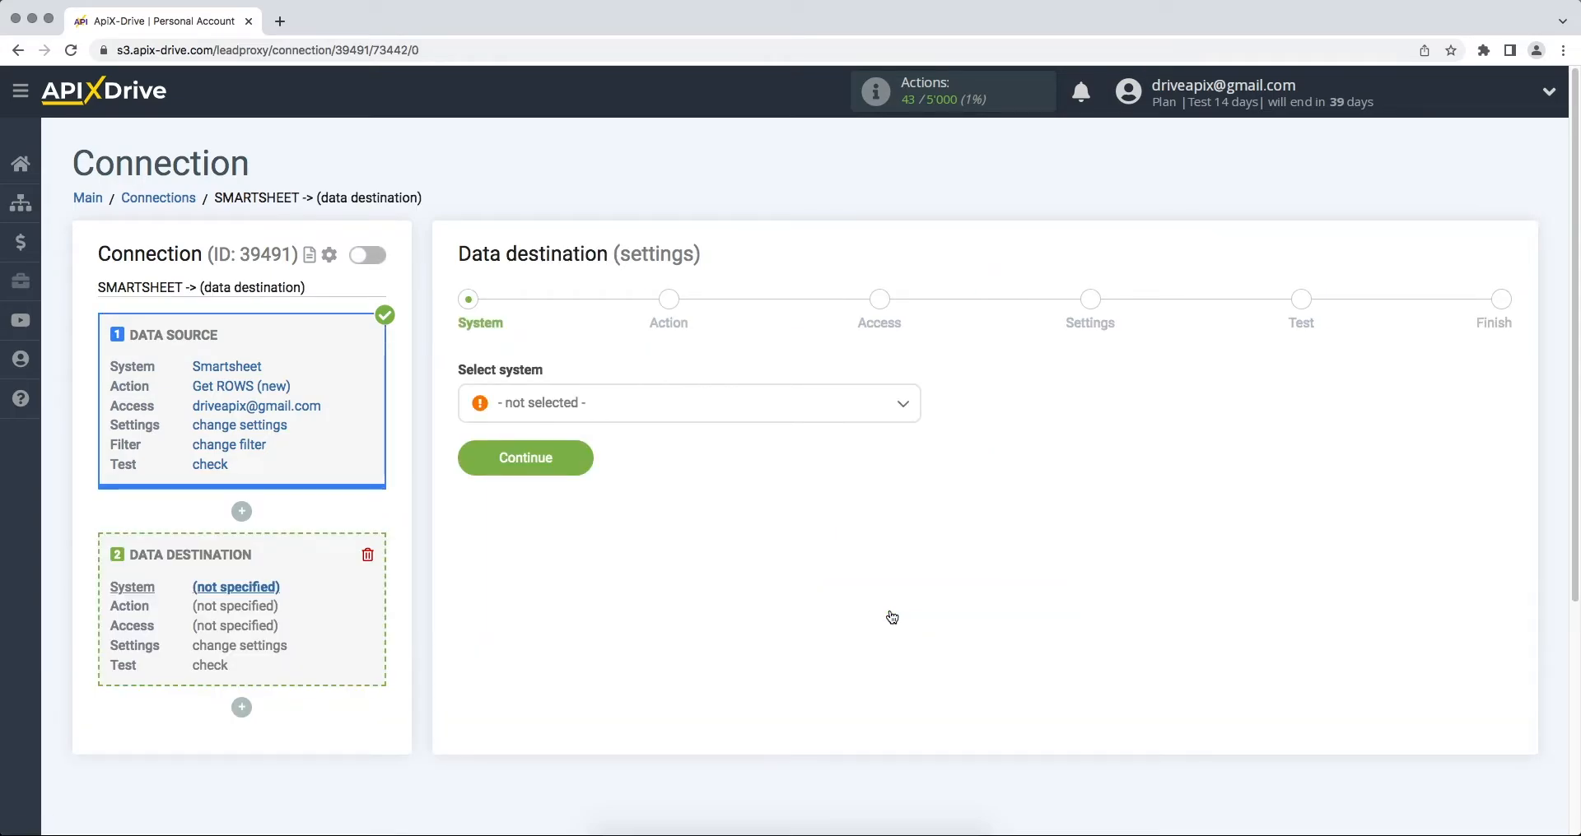
# Step: Choose Agile CRM as the destination system
pyautogui.click(830, 412)
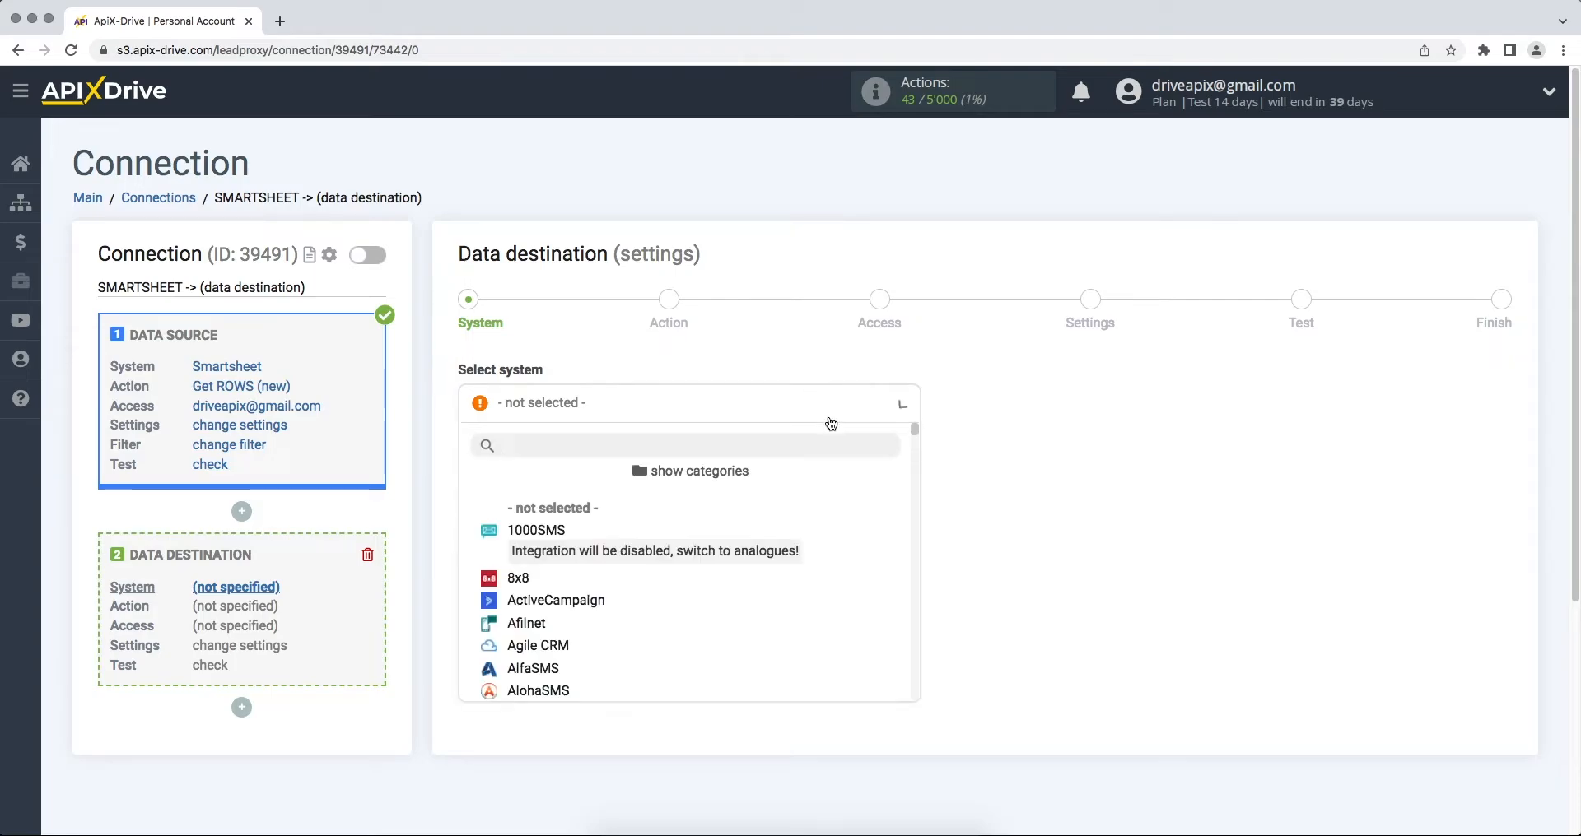
pyautogui.scroll(-3, 914, 435)
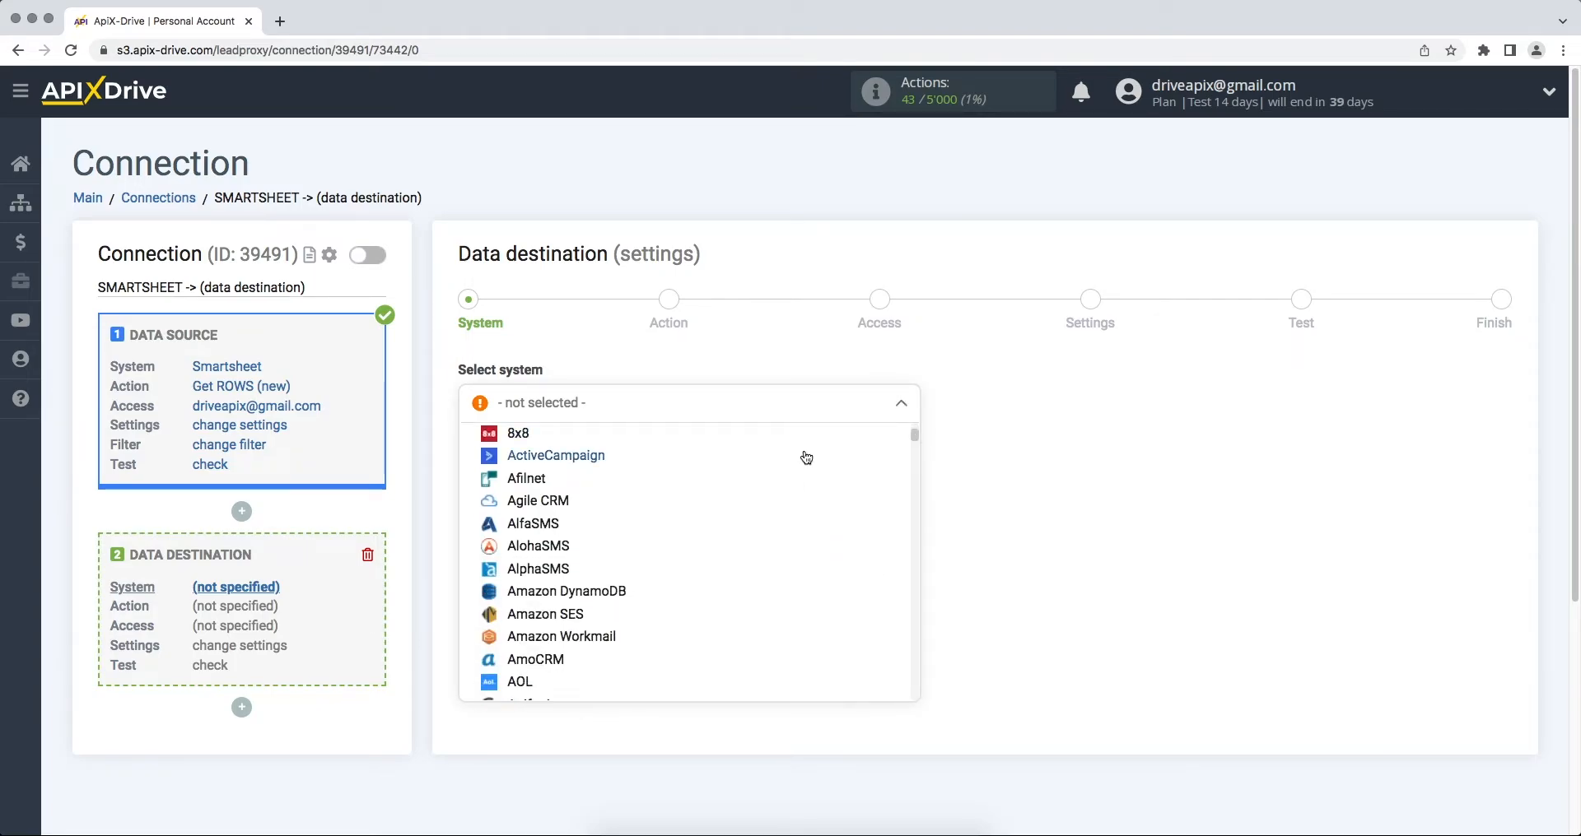
pyautogui.click(581, 504)
pyautogui.click(470, 461)
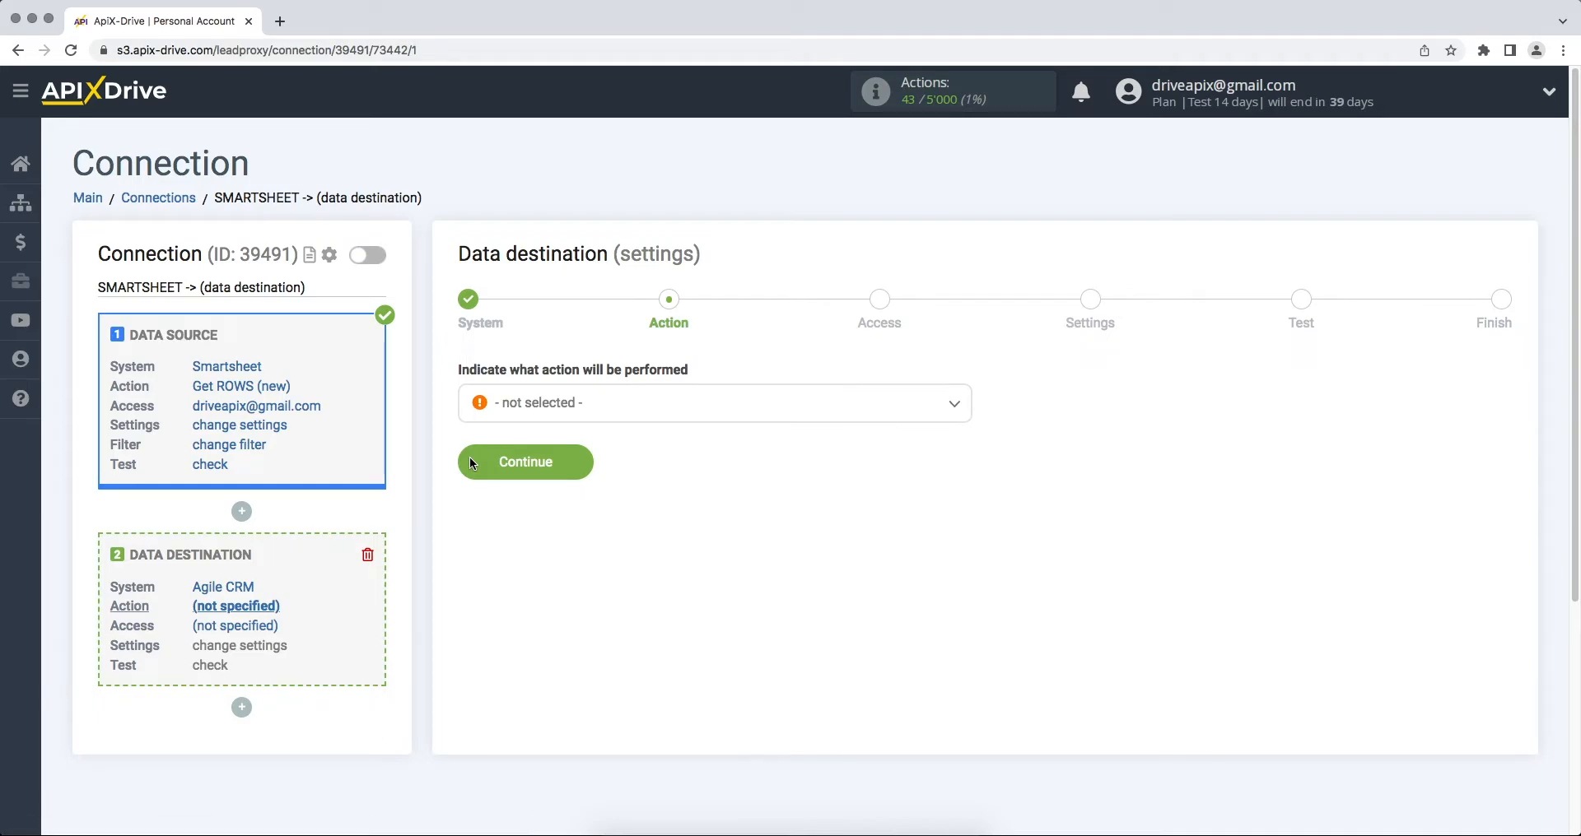
# Step: Set the Agile CRM action to Create CONTACT and bring up the account connection form
pyautogui.click(522, 407)
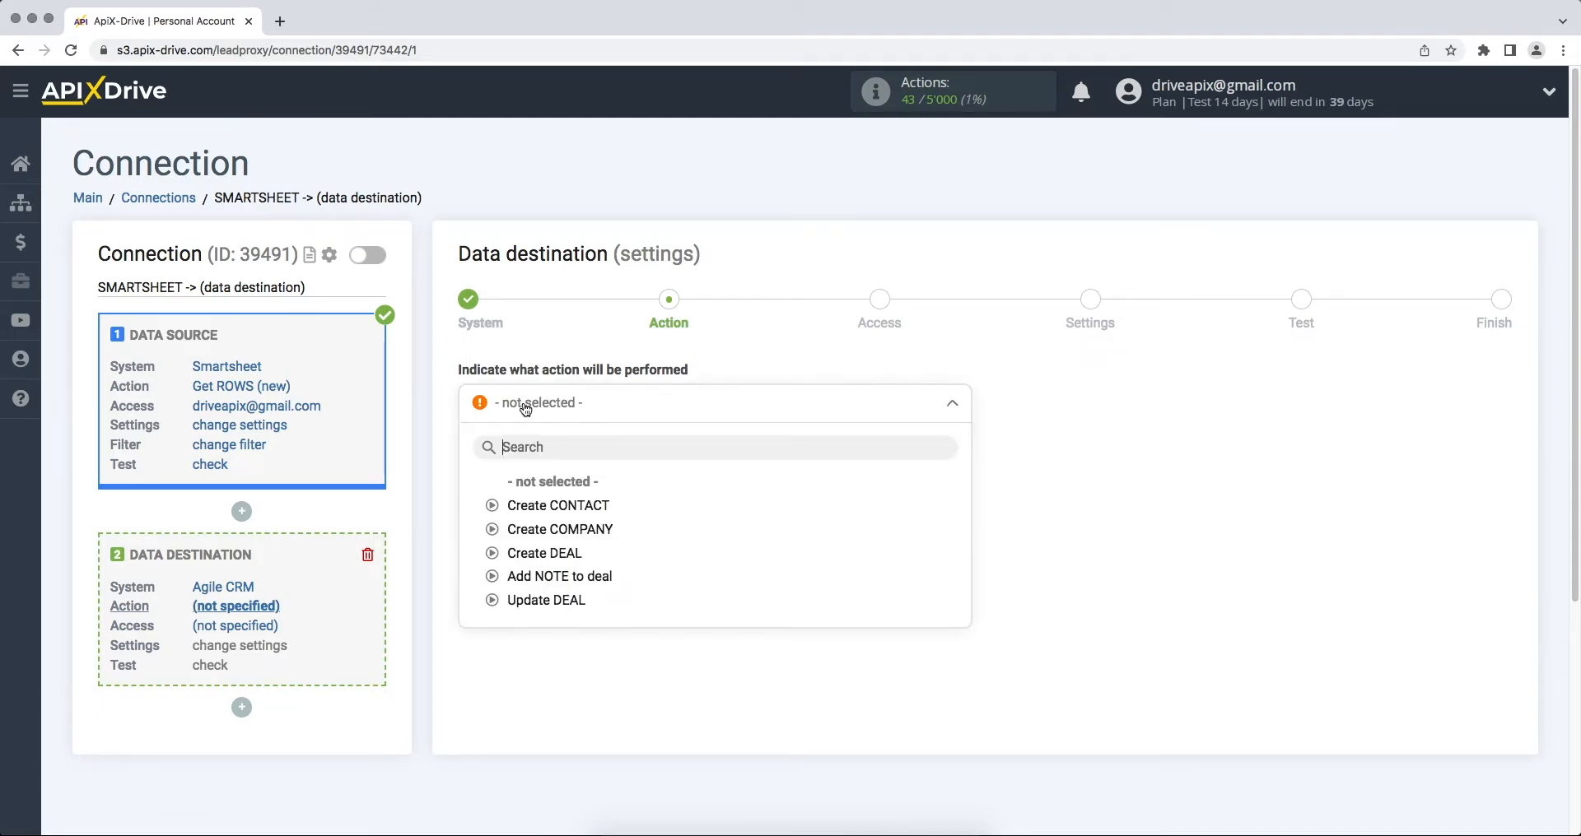
pyautogui.click(498, 504)
pyautogui.click(467, 462)
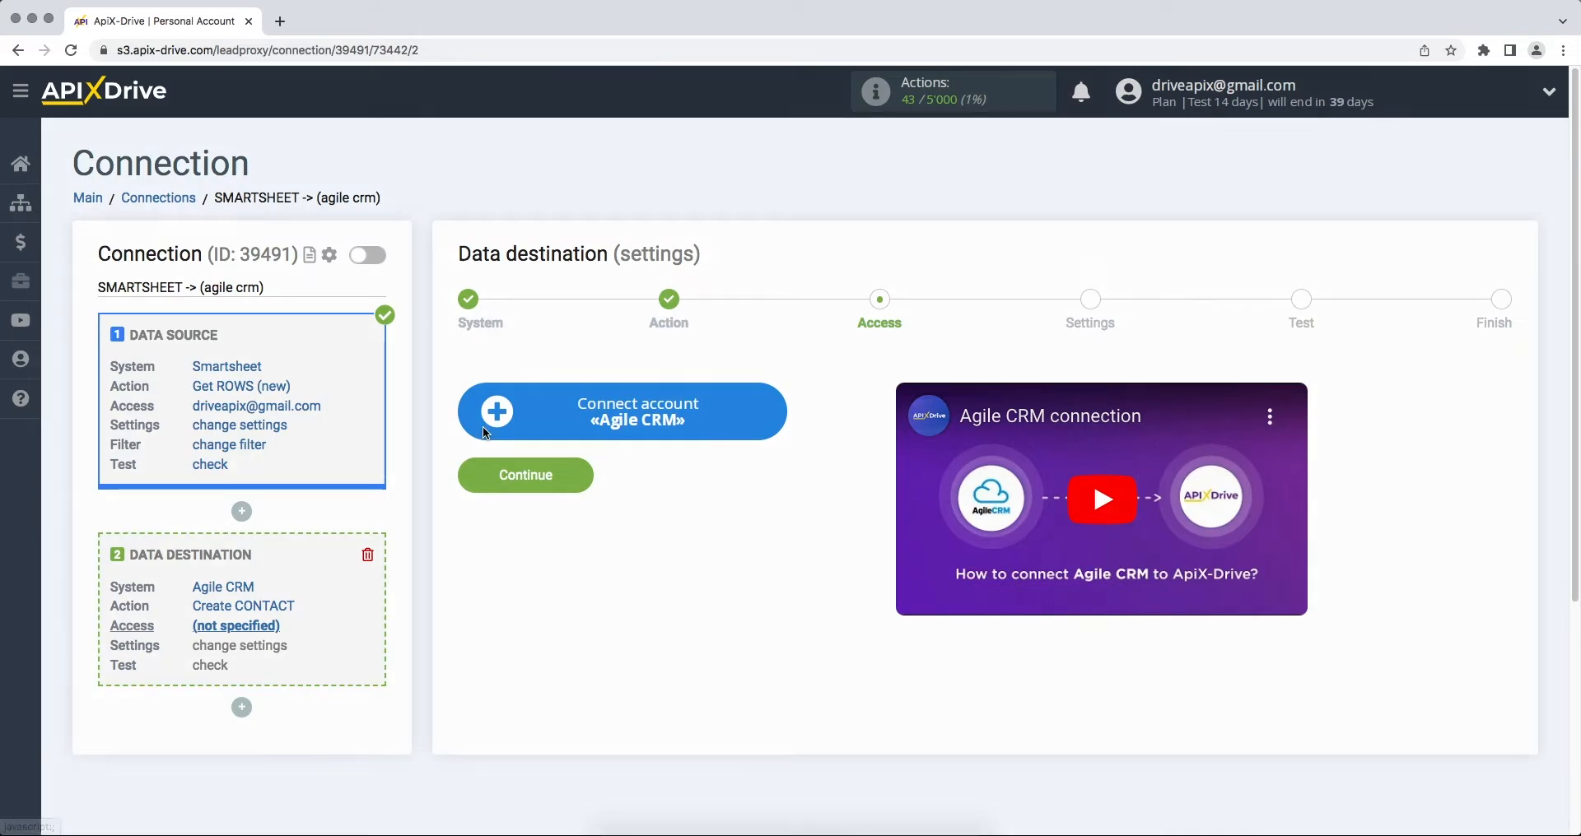
pyautogui.click(482, 426)
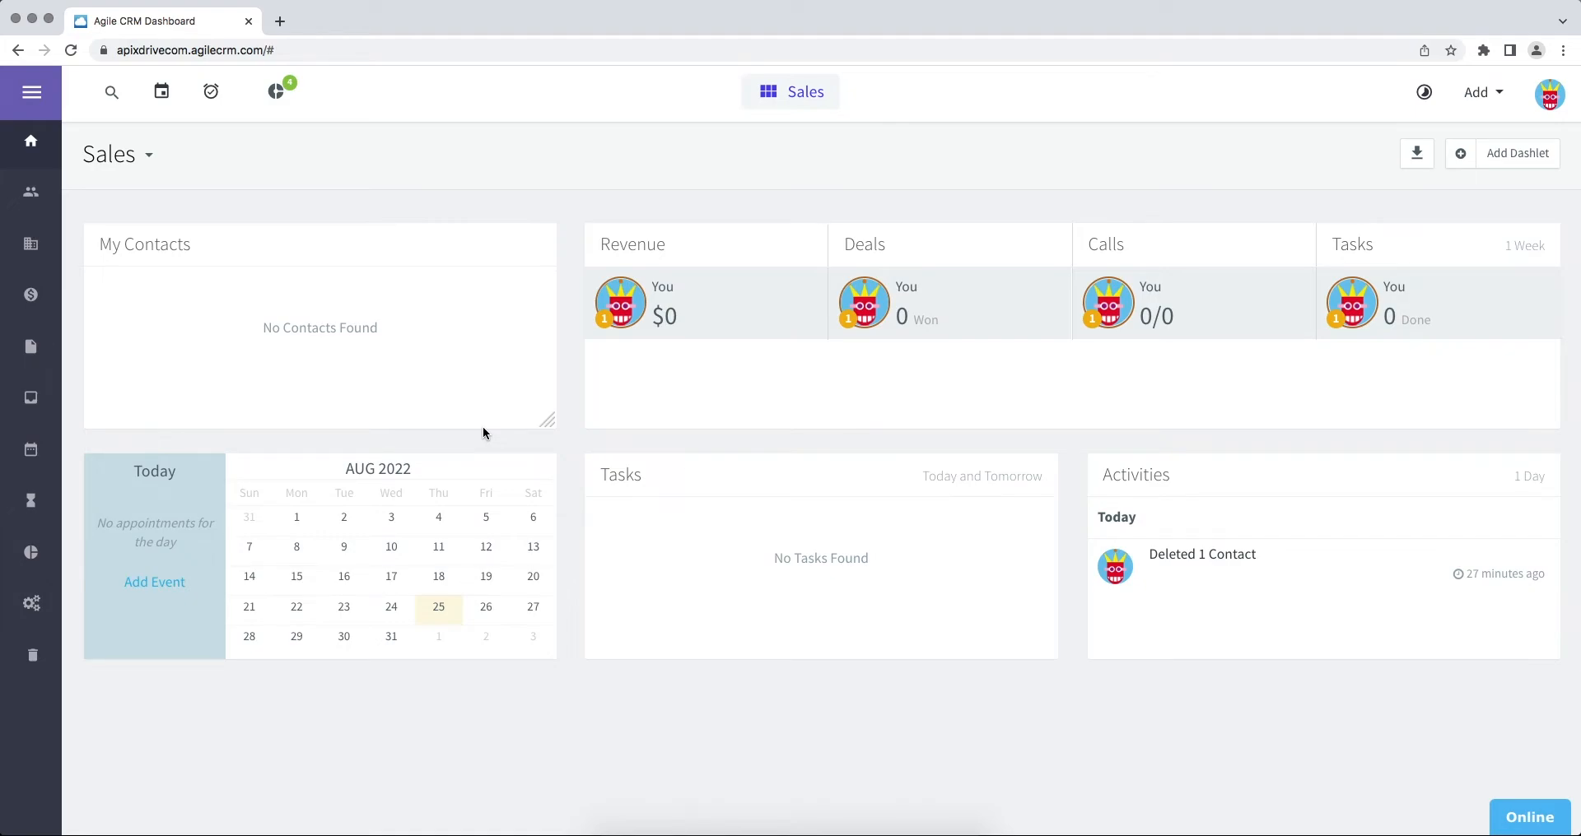
# Step: Copy the apixdrivecom subdomain from the Agile CRM dashboard's web address
pyautogui.click(456, 51)
pyautogui.moveTo(228, 50); pyautogui.dragTo(161, 51)
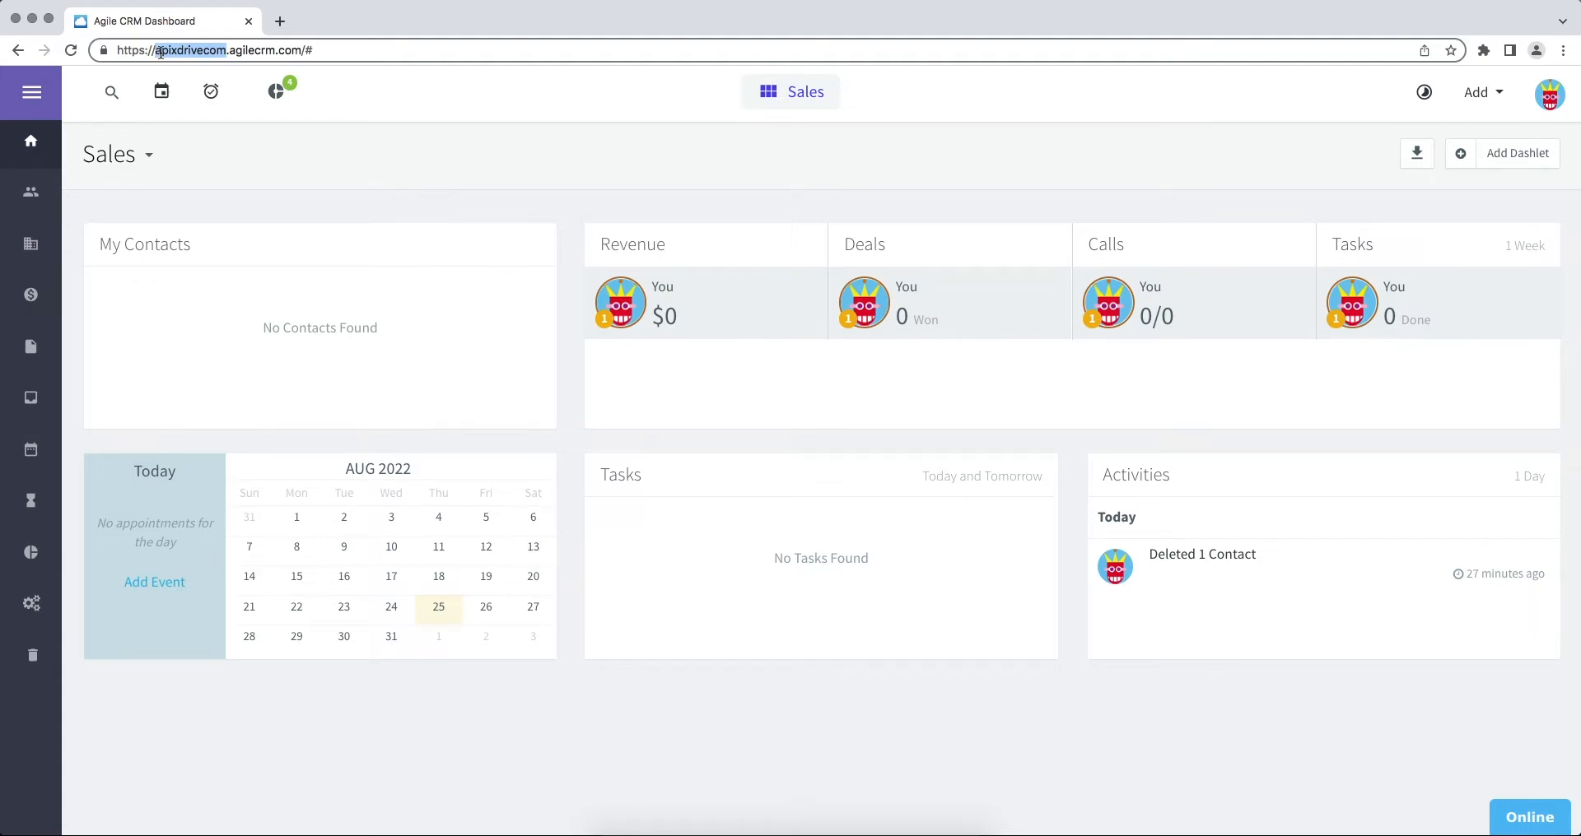
pyautogui.rightClick(179, 51)
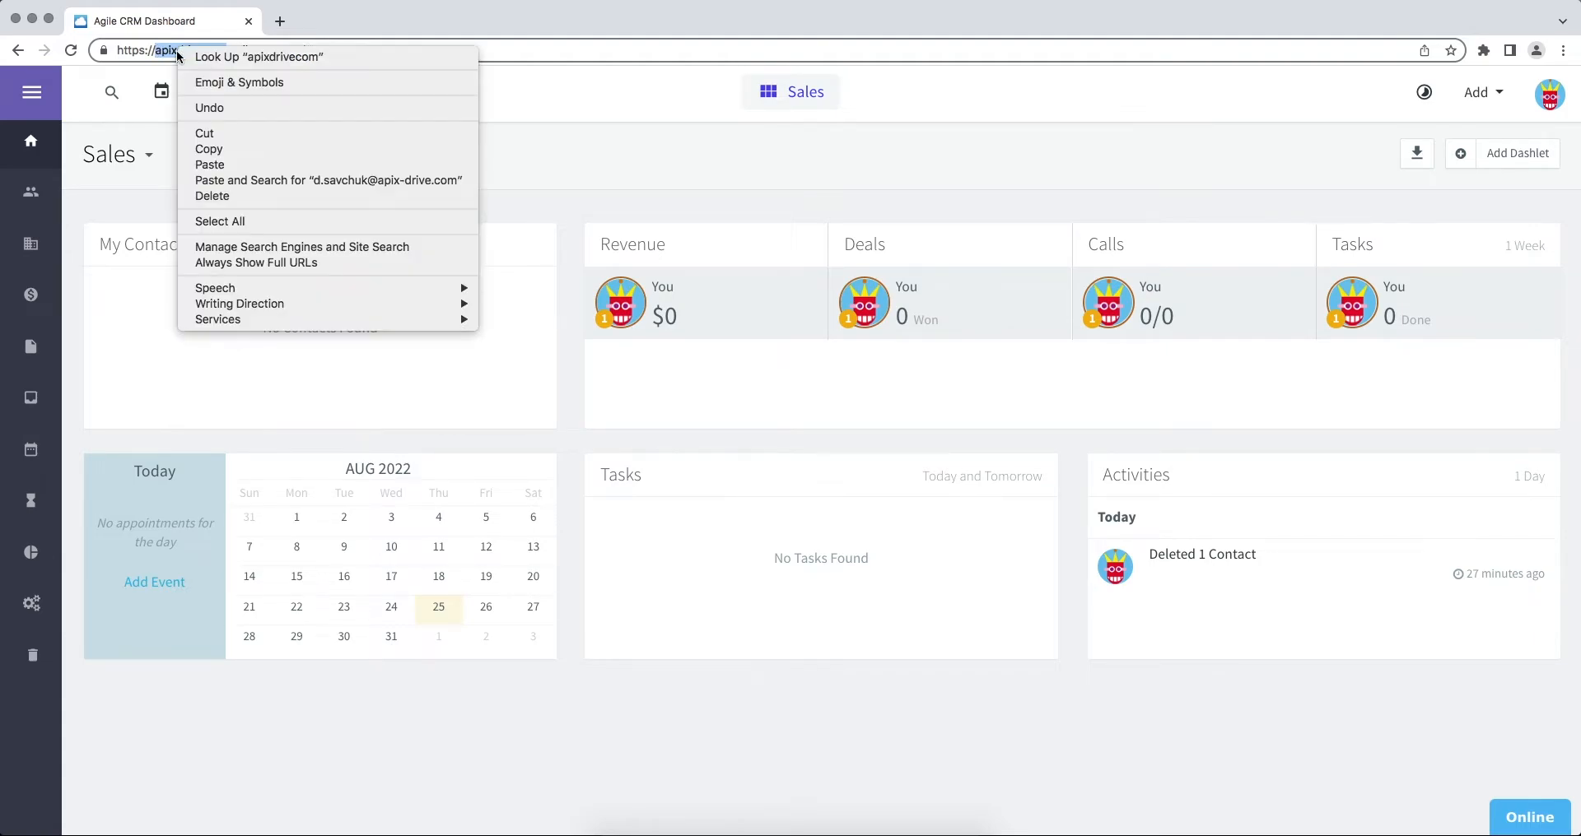
pyautogui.click(205, 151)
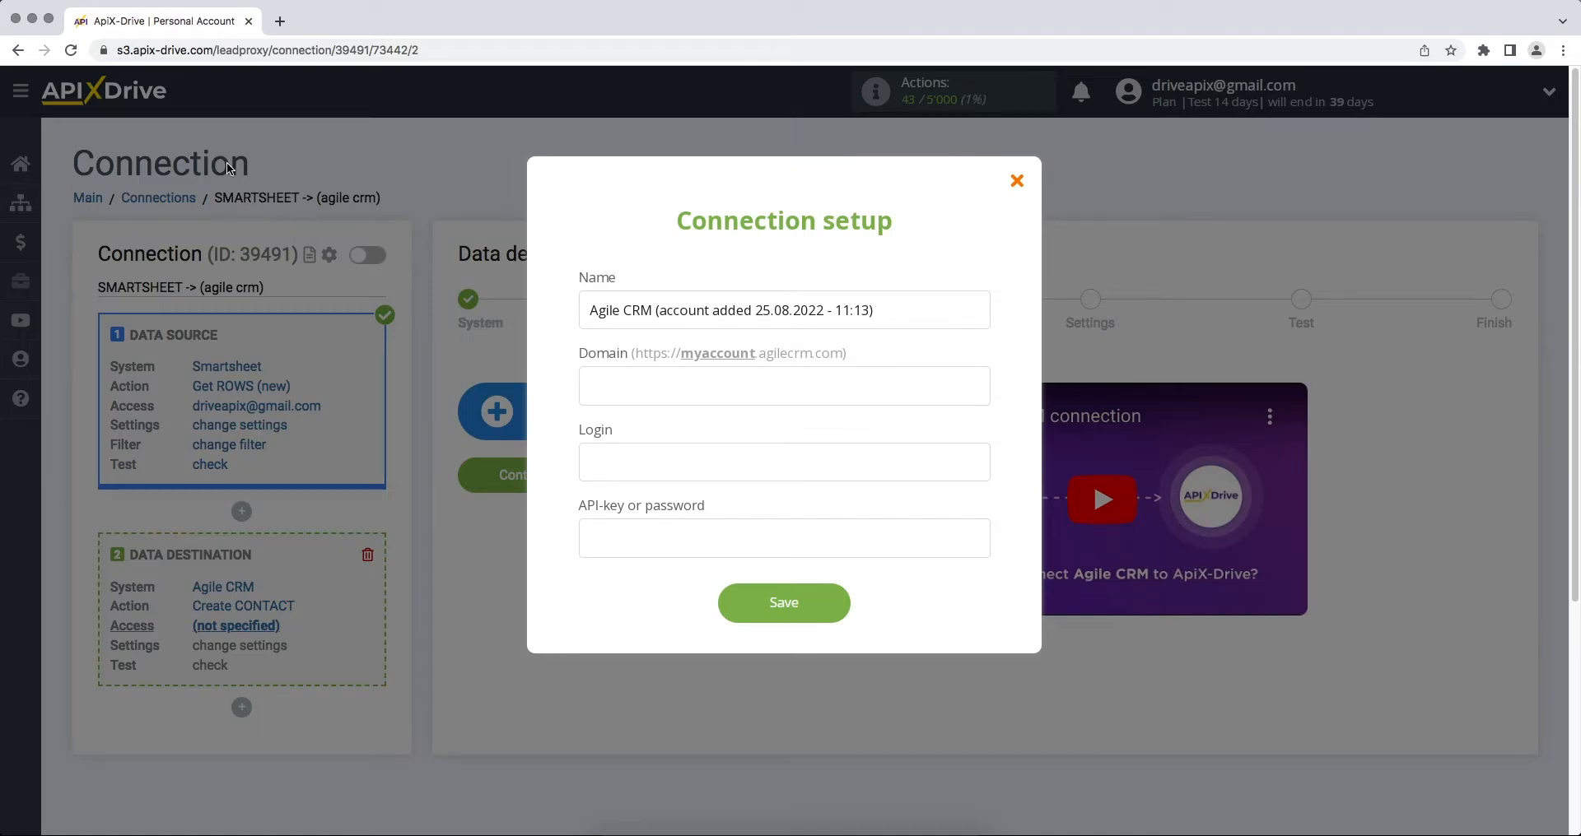
# Step: Paste apixdrivecom into the Domain field and enter the account's login e-mail
pyautogui.rightClick(638, 384)
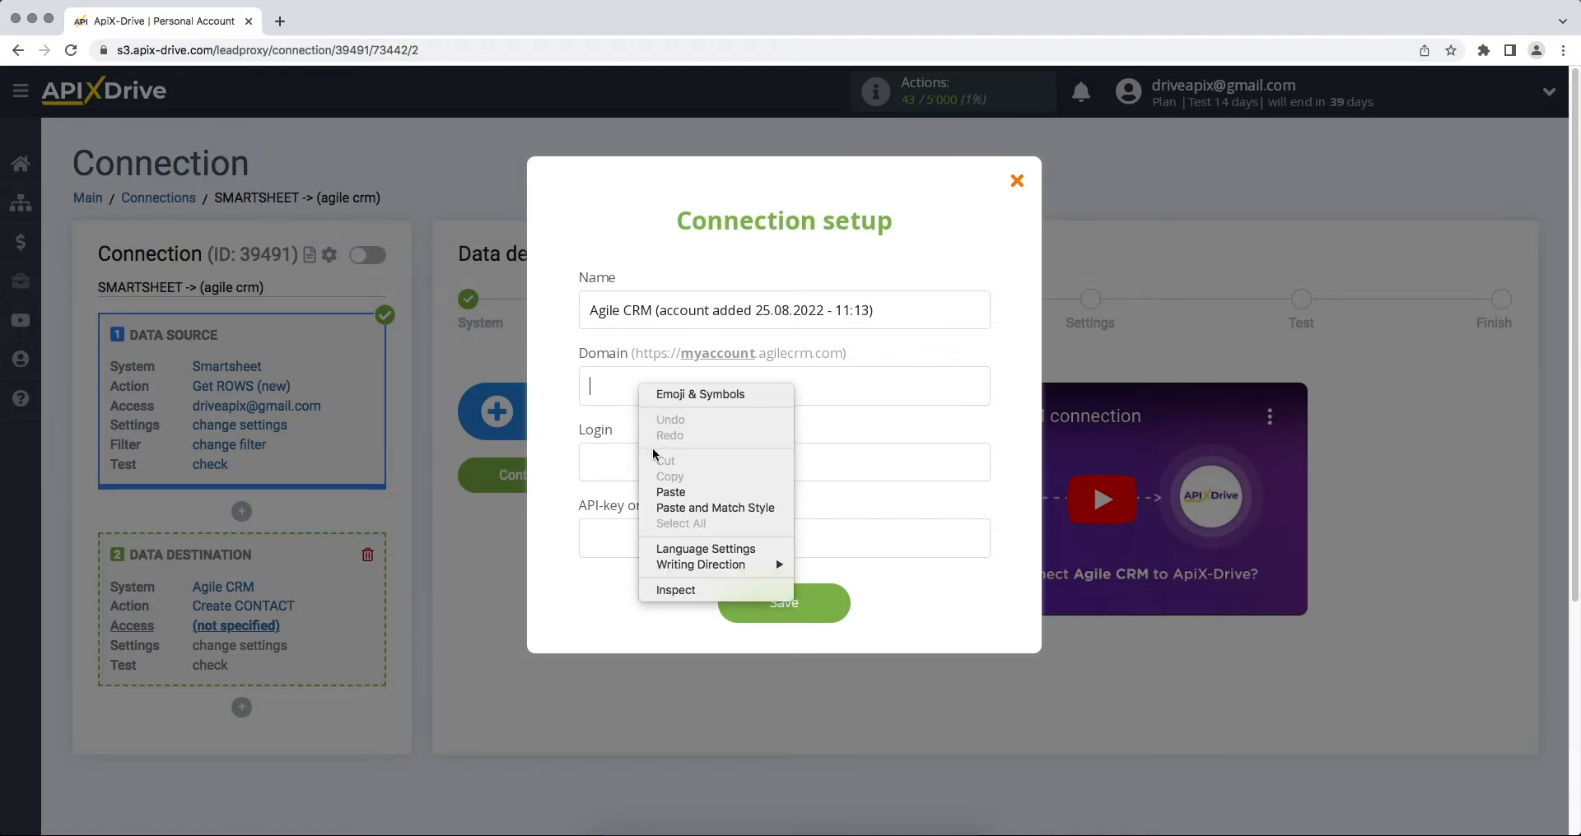
pyautogui.click(664, 492)
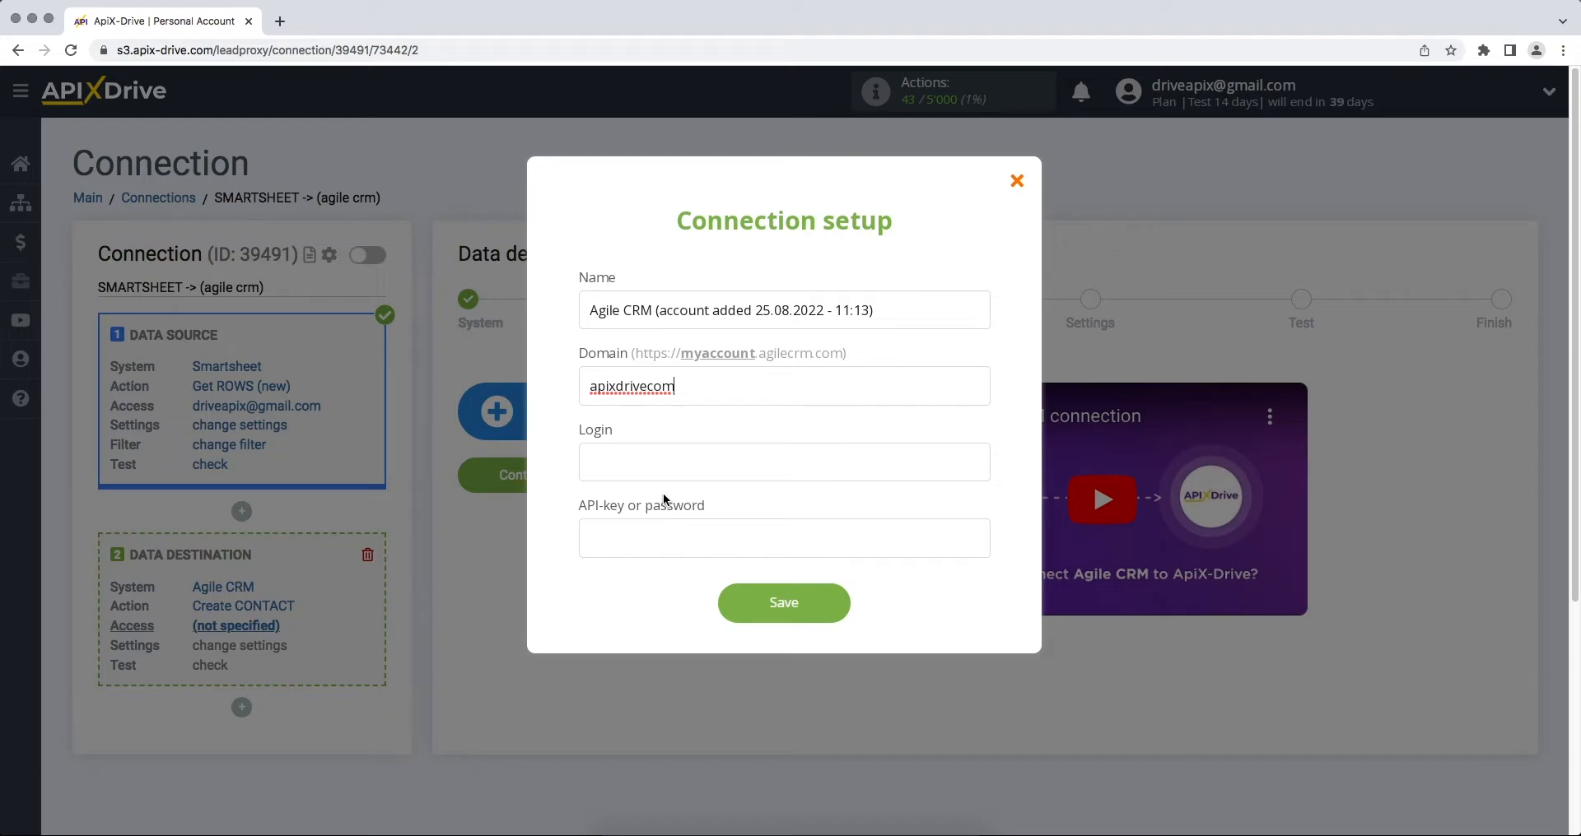
pyautogui.click(657, 465)
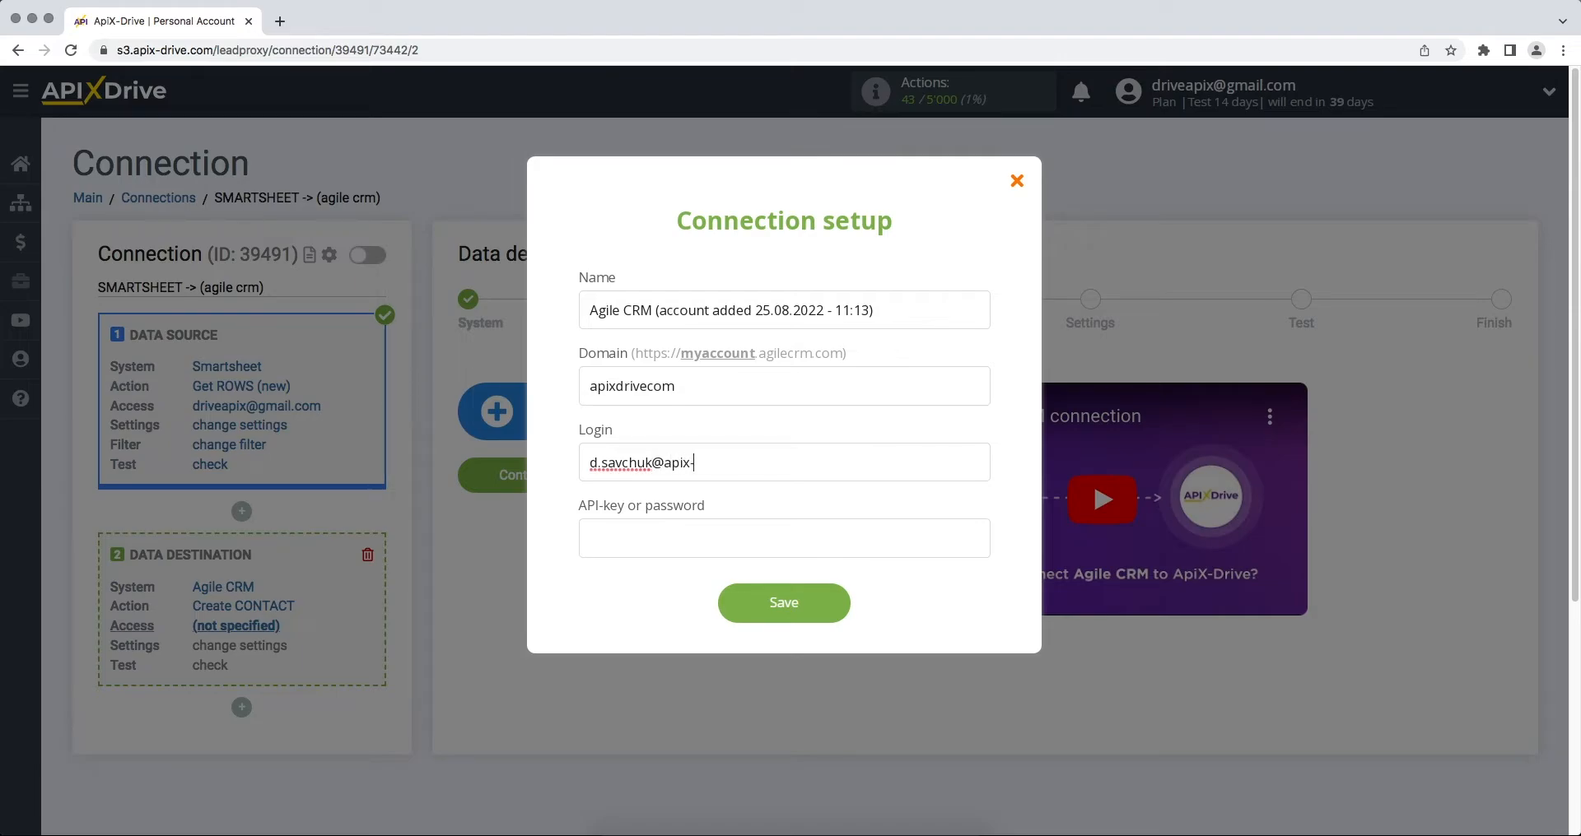
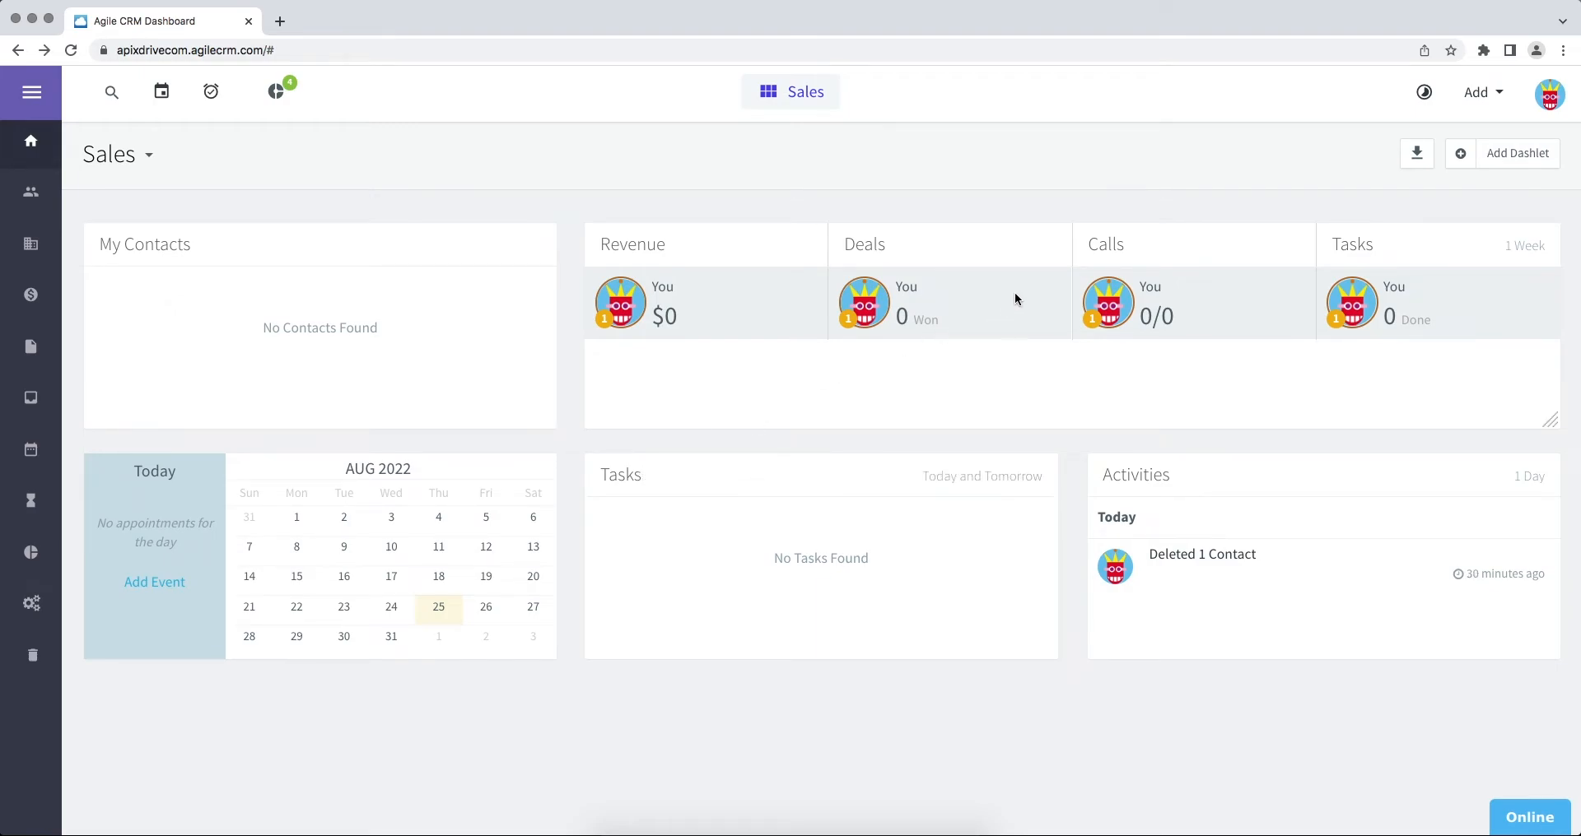
# Step: Copy the REST API key from Agile CRM's Admin Settings, Developers & API page
pyautogui.click(1549, 100)
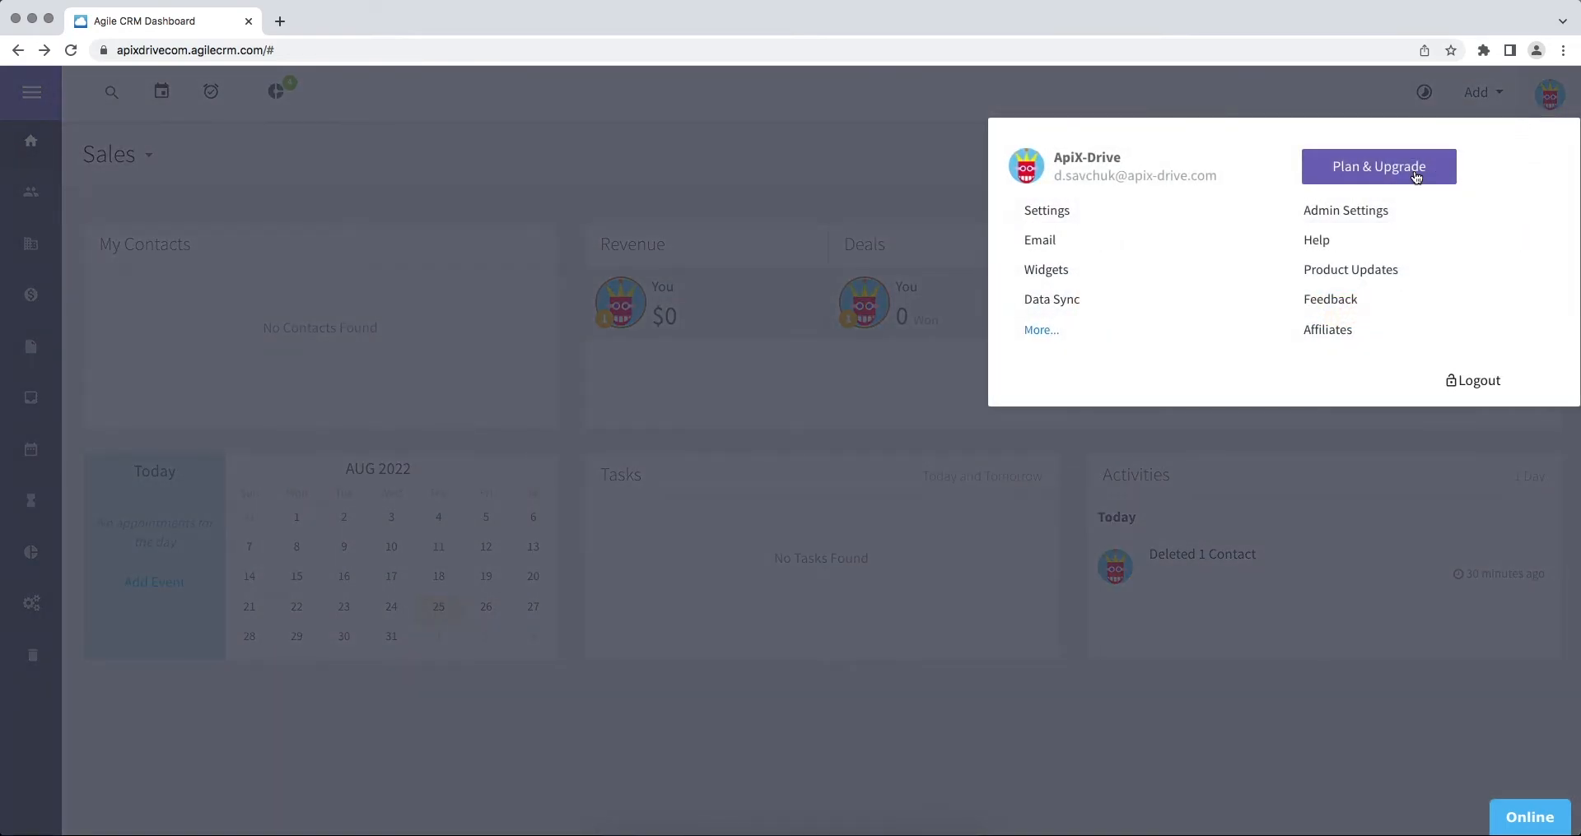
pyautogui.click(1342, 217)
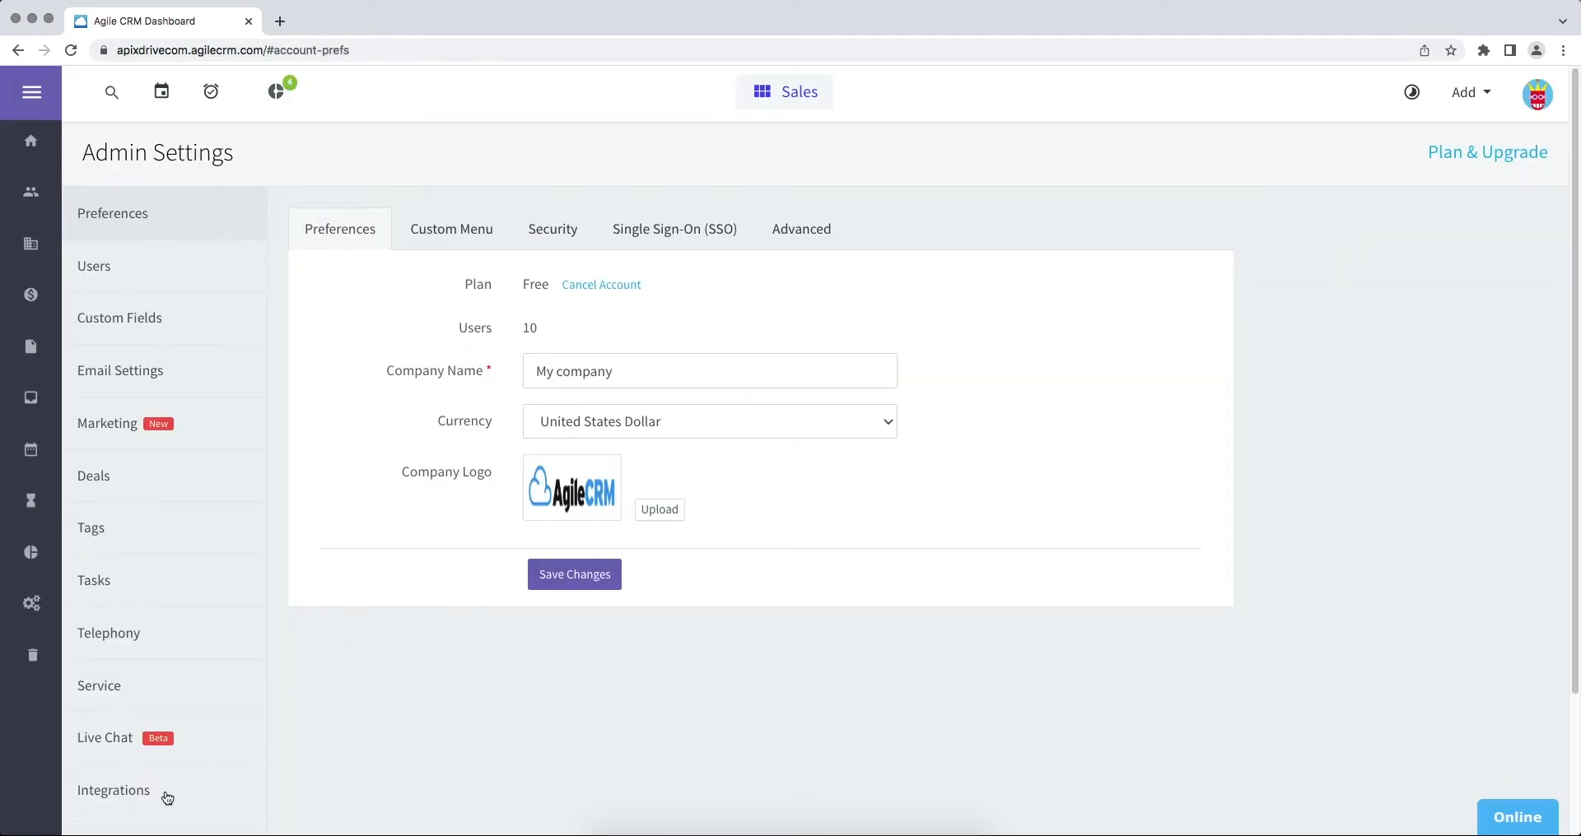
pyautogui.scroll(-3, 124, 794)
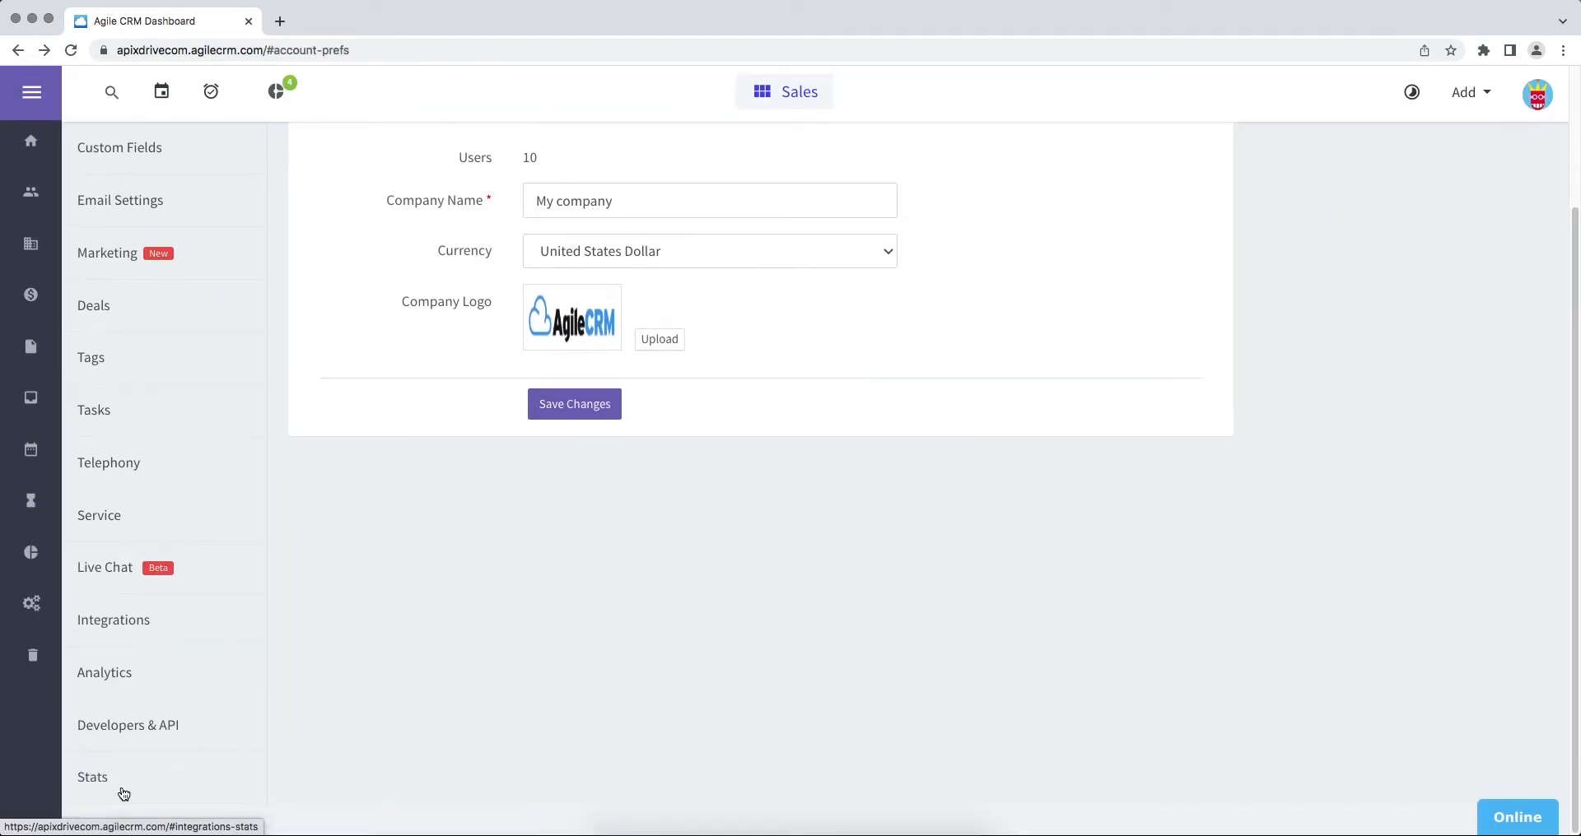
pyautogui.click(126, 732)
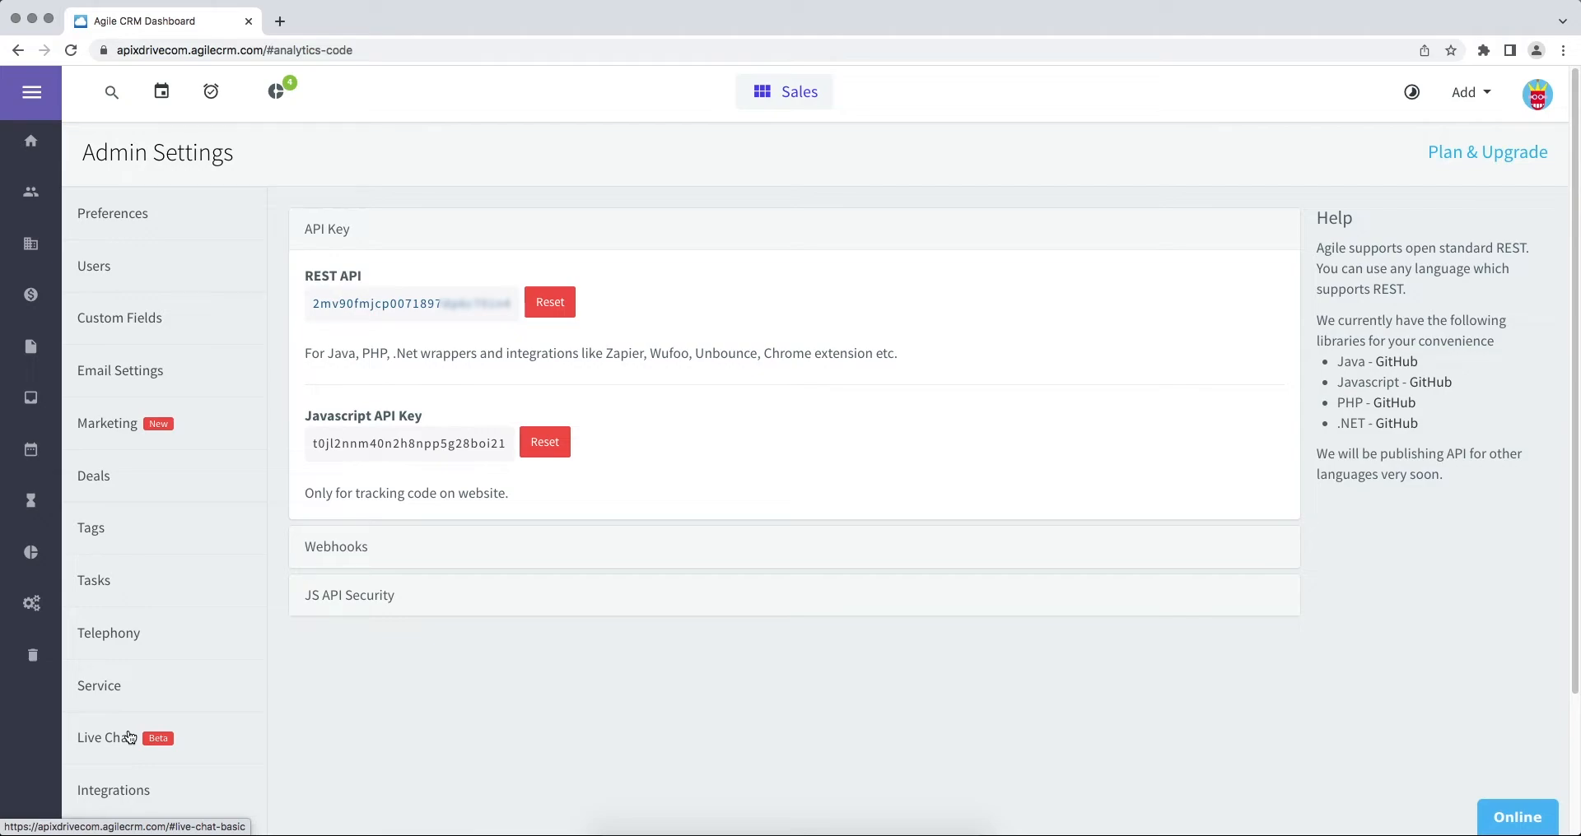
pyautogui.moveTo(313, 298); pyautogui.dragTo(514, 303)
pyautogui.rightClick(486, 298)
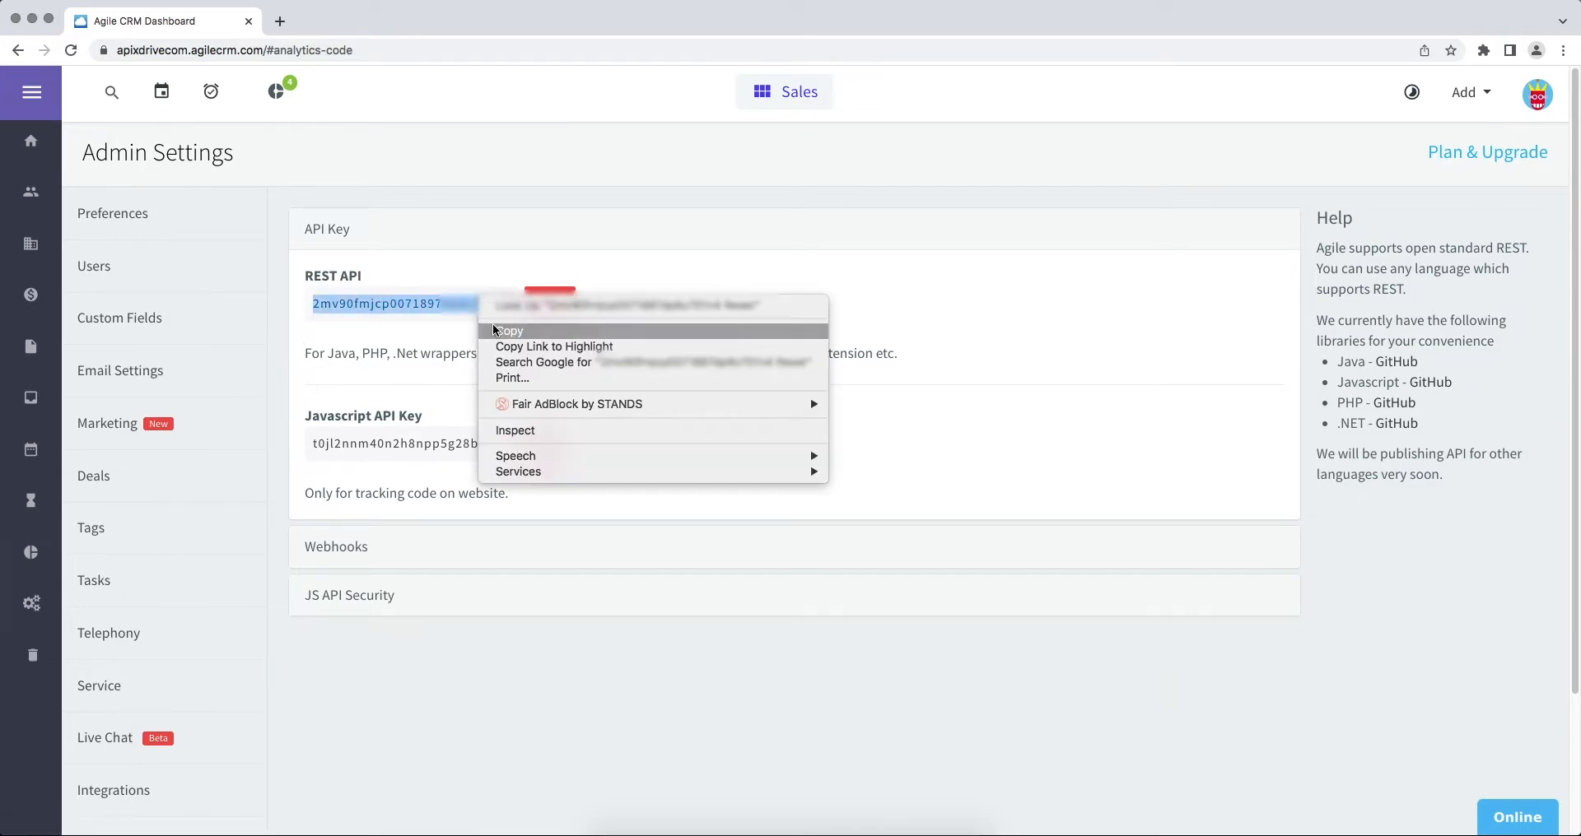
pyautogui.click(492, 330)
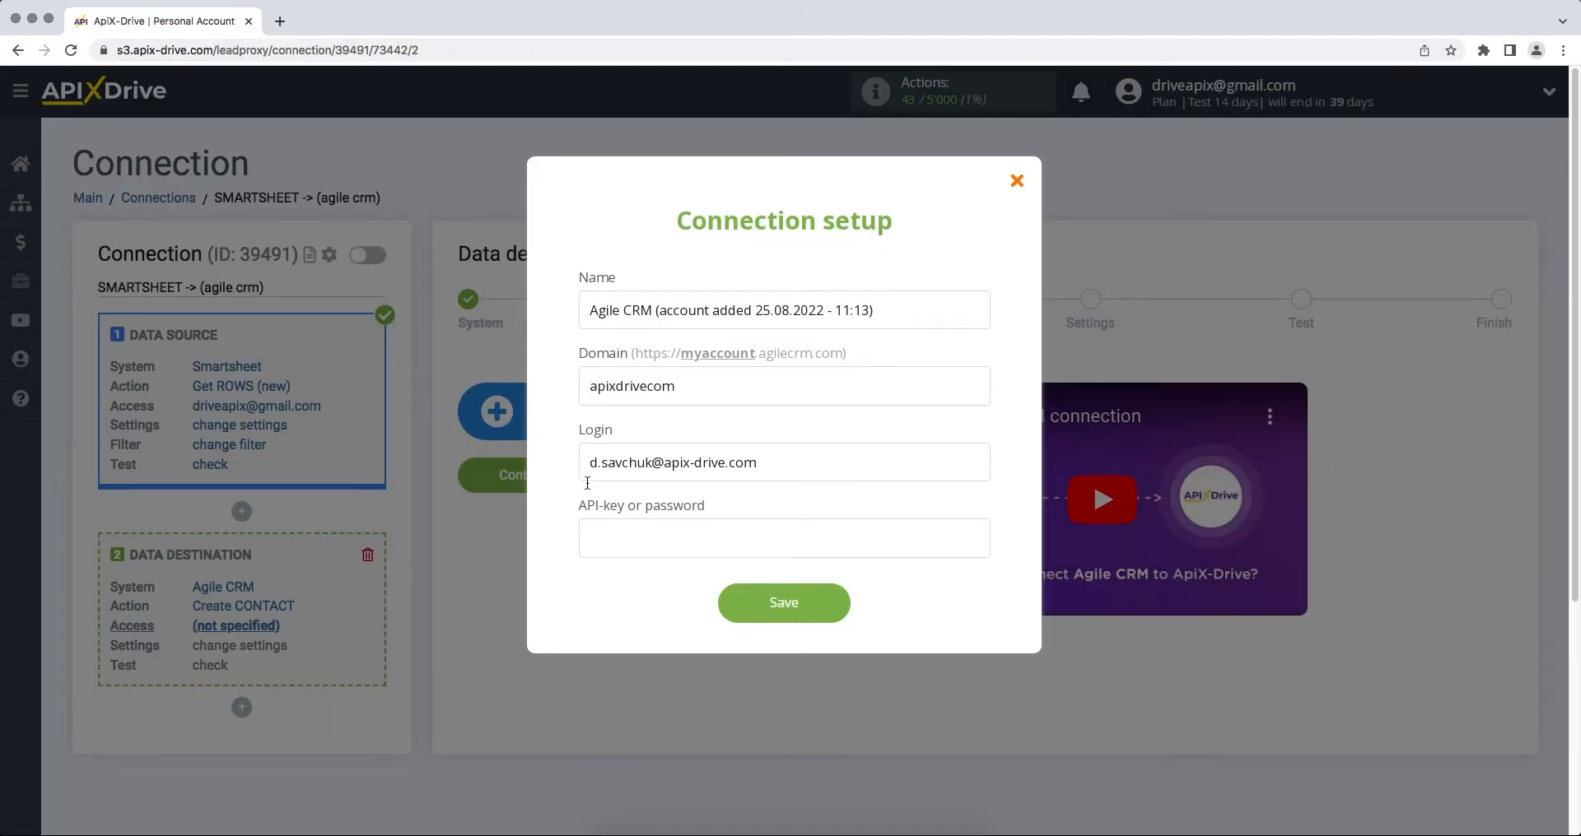
# Step: Paste the REST API key and save the Agile CRM account connection
pyautogui.rightClick(610, 529)
pyautogui.click(645, 636)
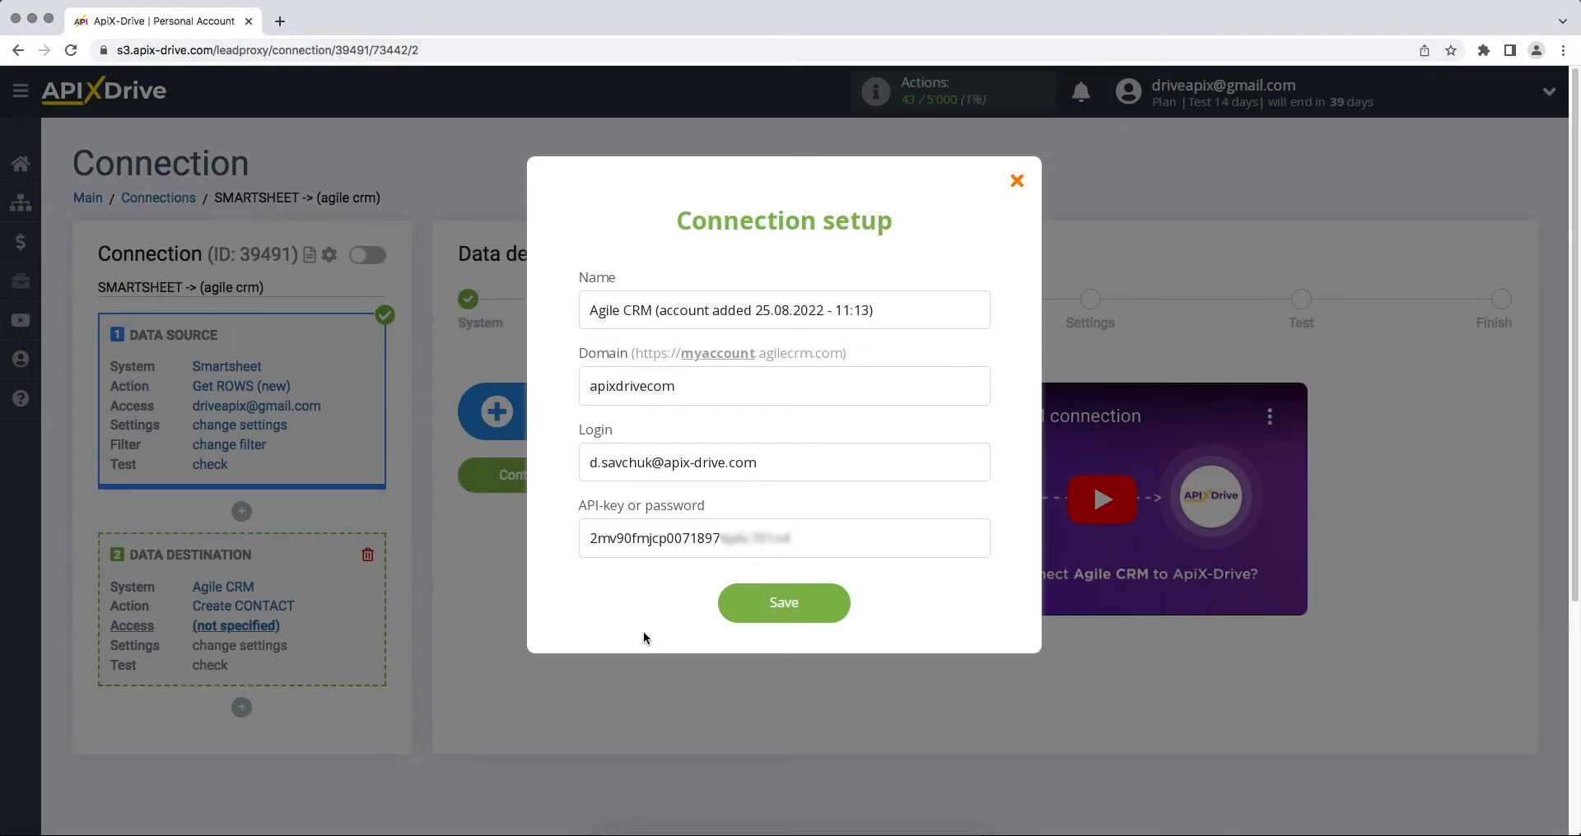
pyautogui.click(733, 609)
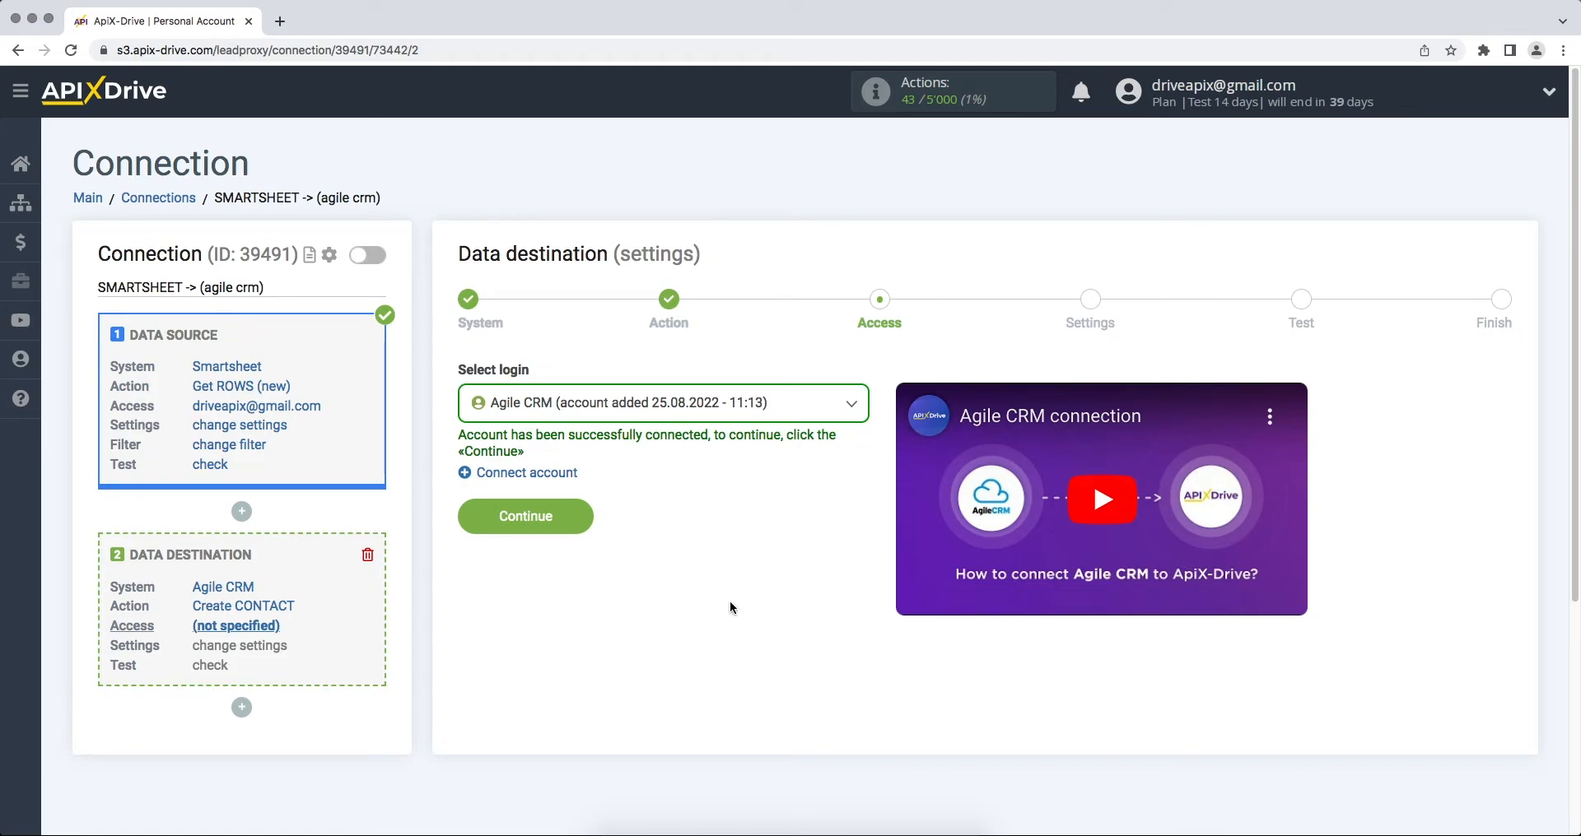
# Step: Select the new Agile CRM account as the login and continue to field settings
pyautogui.click(739, 401)
pyautogui.click(730, 529)
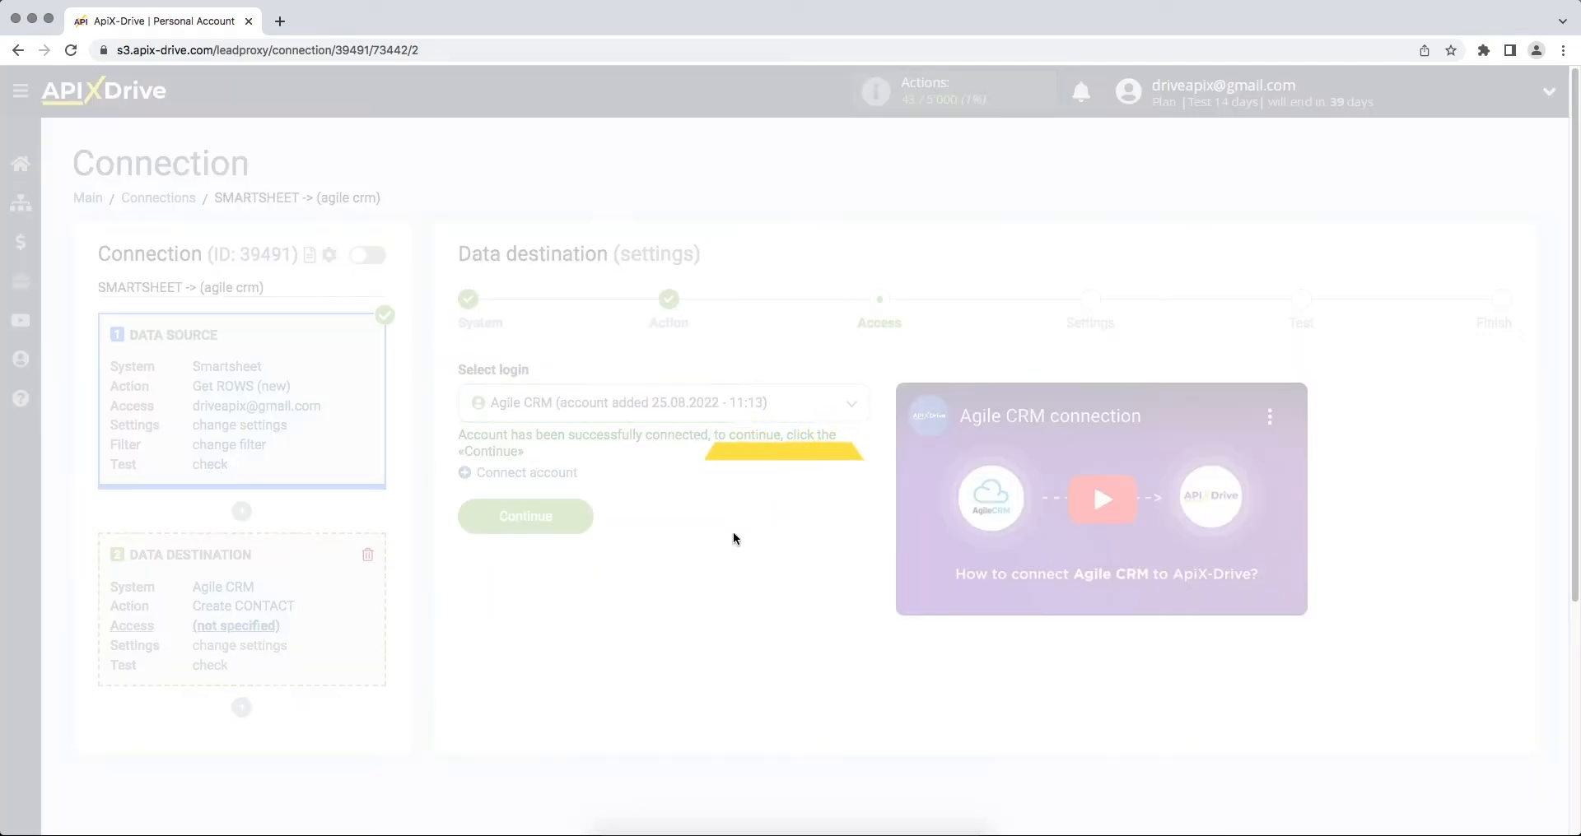
pyautogui.click(572, 517)
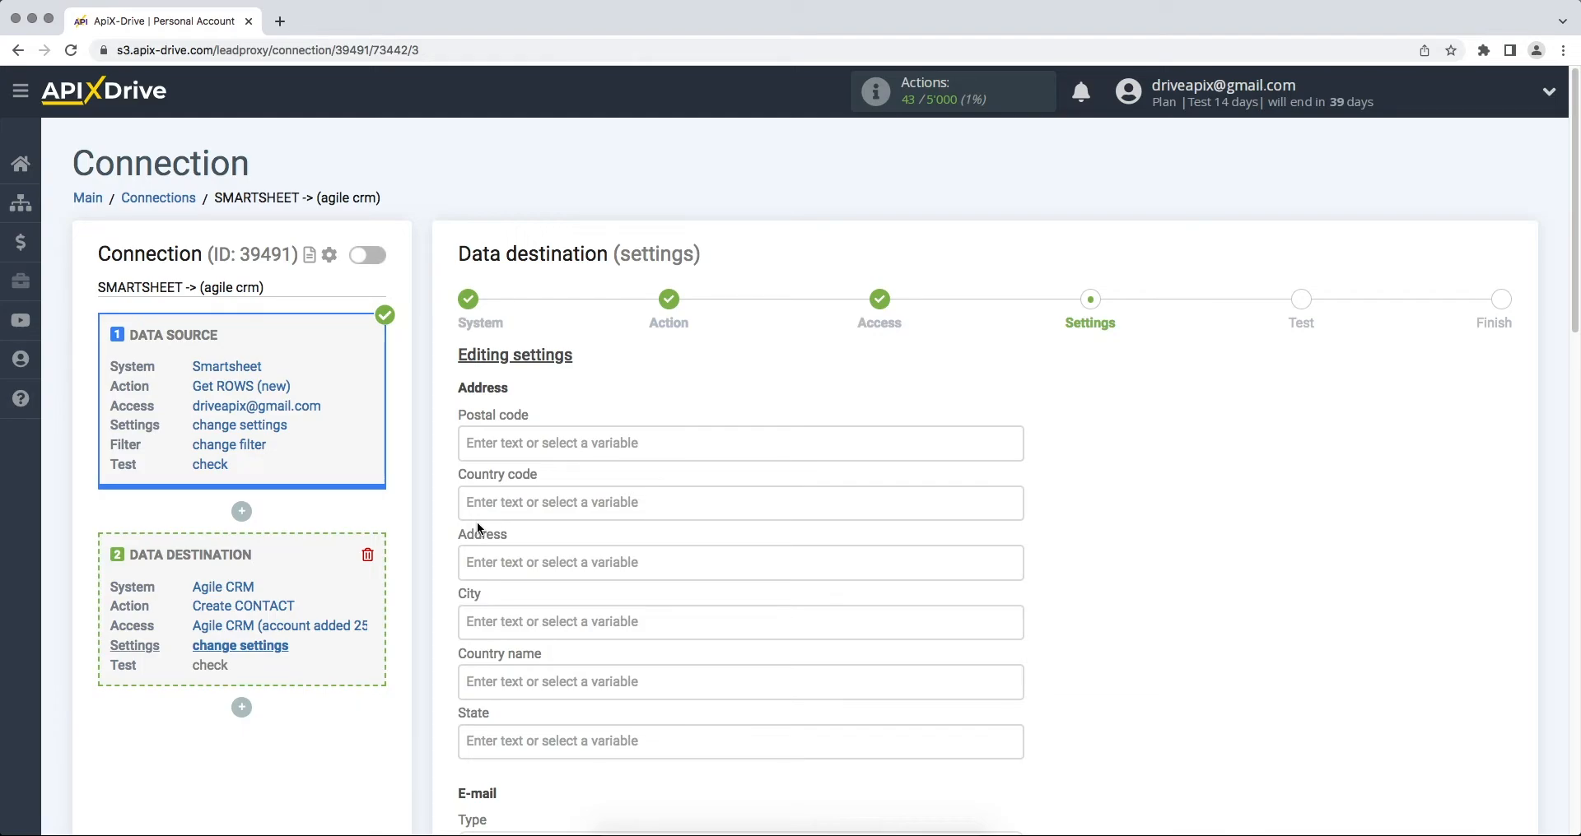
# Step: Map the contact email to Column Email with type Personal
pyautogui.scroll(-5, 476, 522)
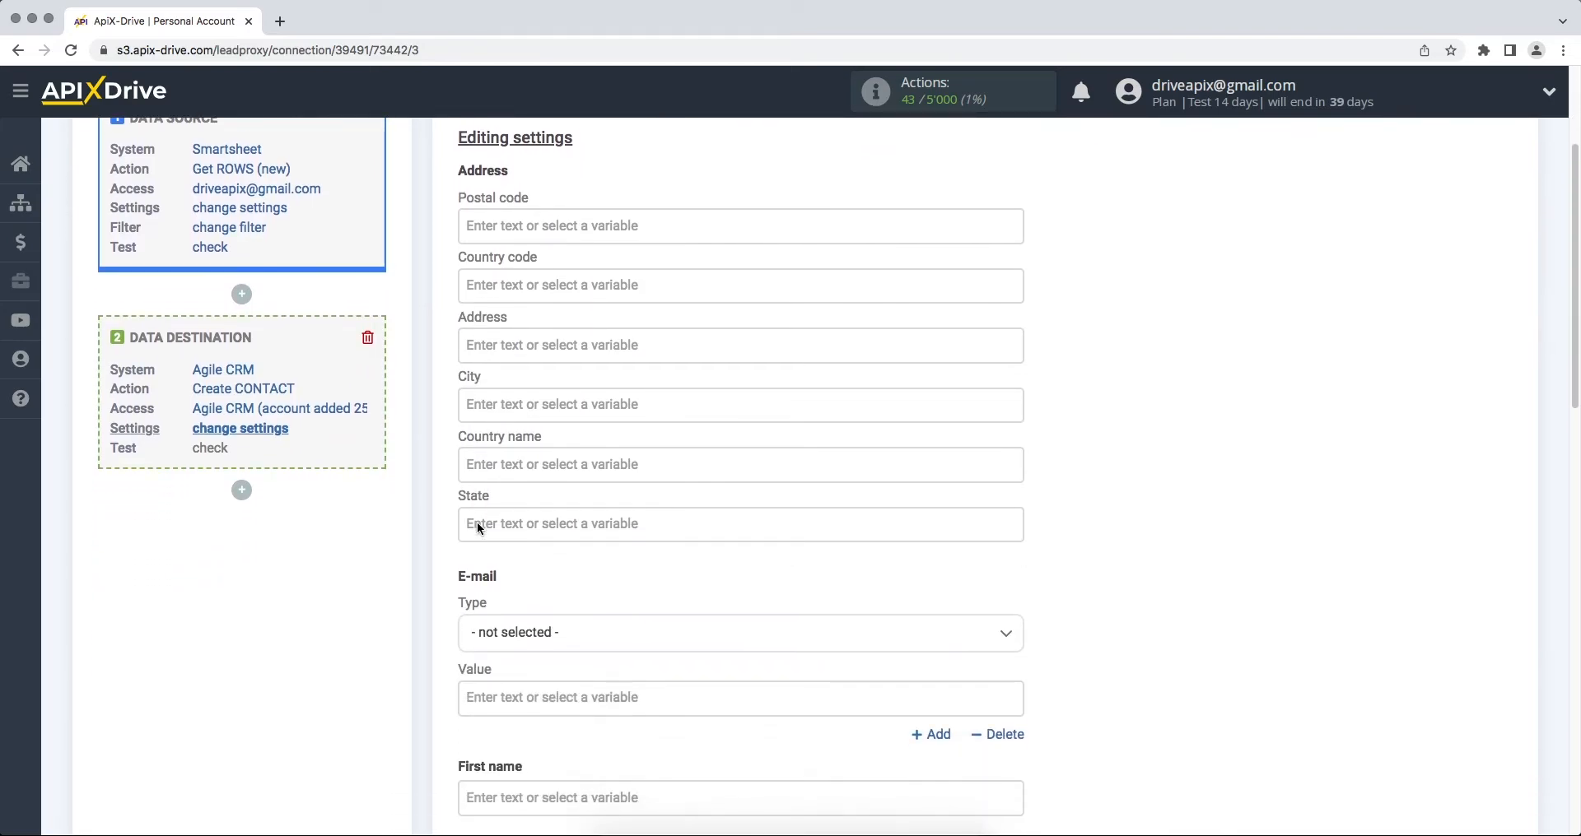
pyautogui.click(507, 642)
pyautogui.scroll(-6, 511, 641)
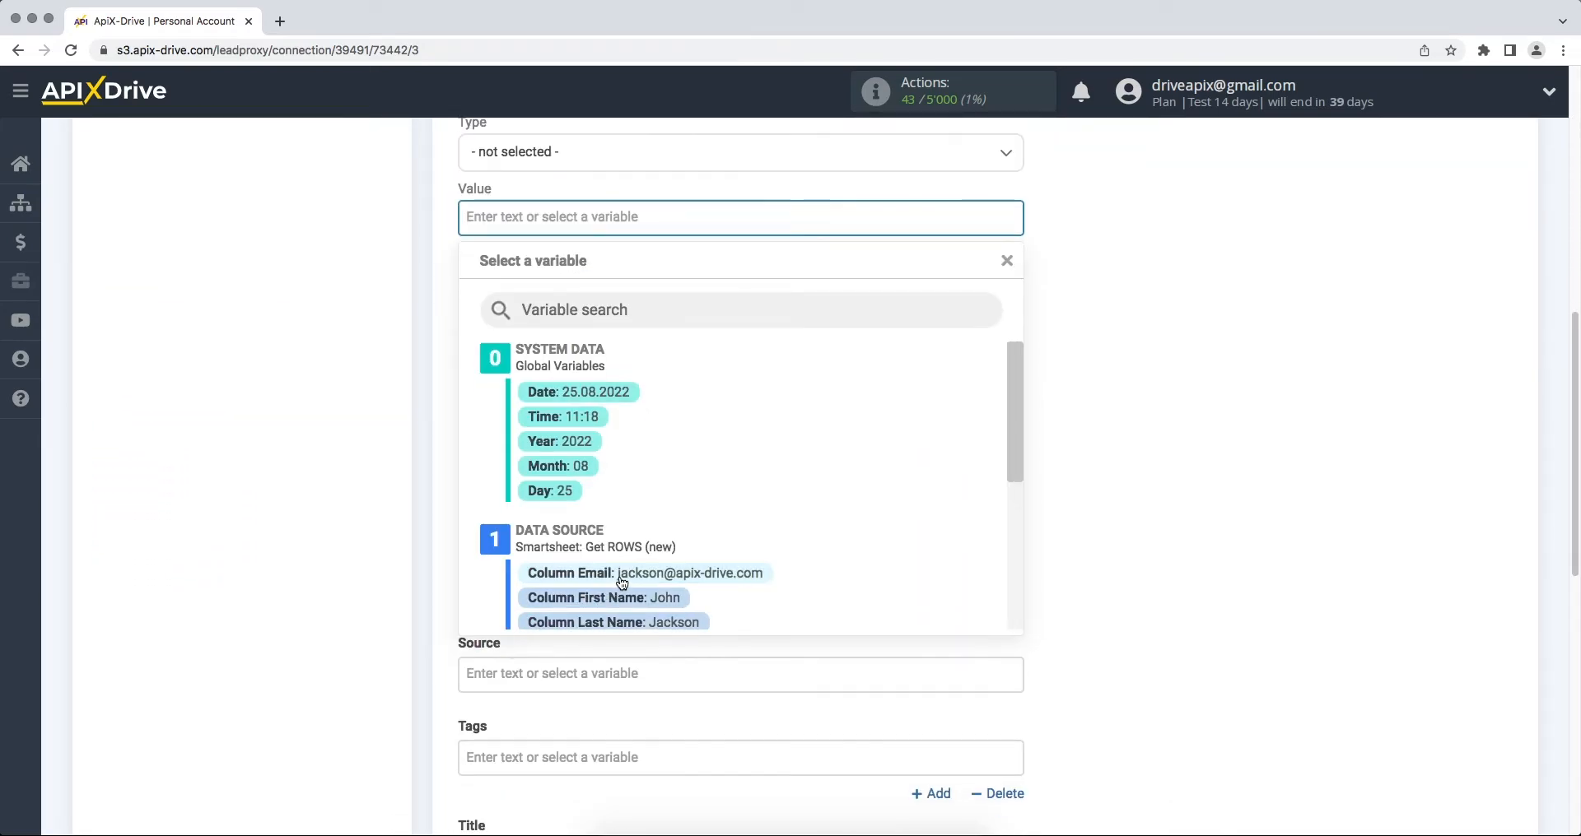
pyautogui.click(531, 572)
pyautogui.click(623, 167)
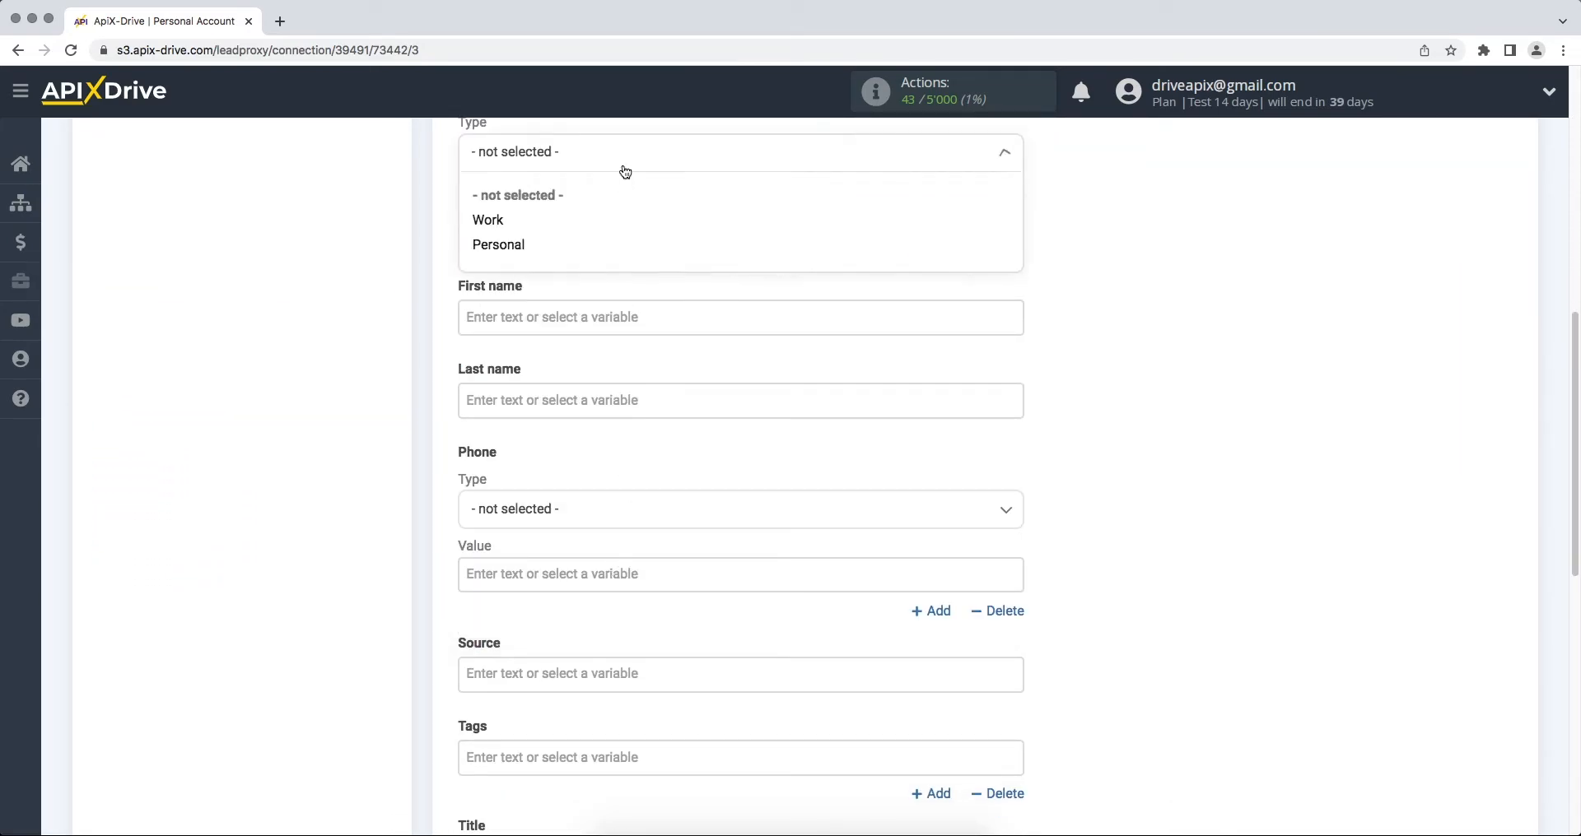
pyautogui.click(600, 246)
# Step: Map first name, last name and Mobile phone to Columns First Name, Last Name and Phone
pyautogui.click(585, 317)
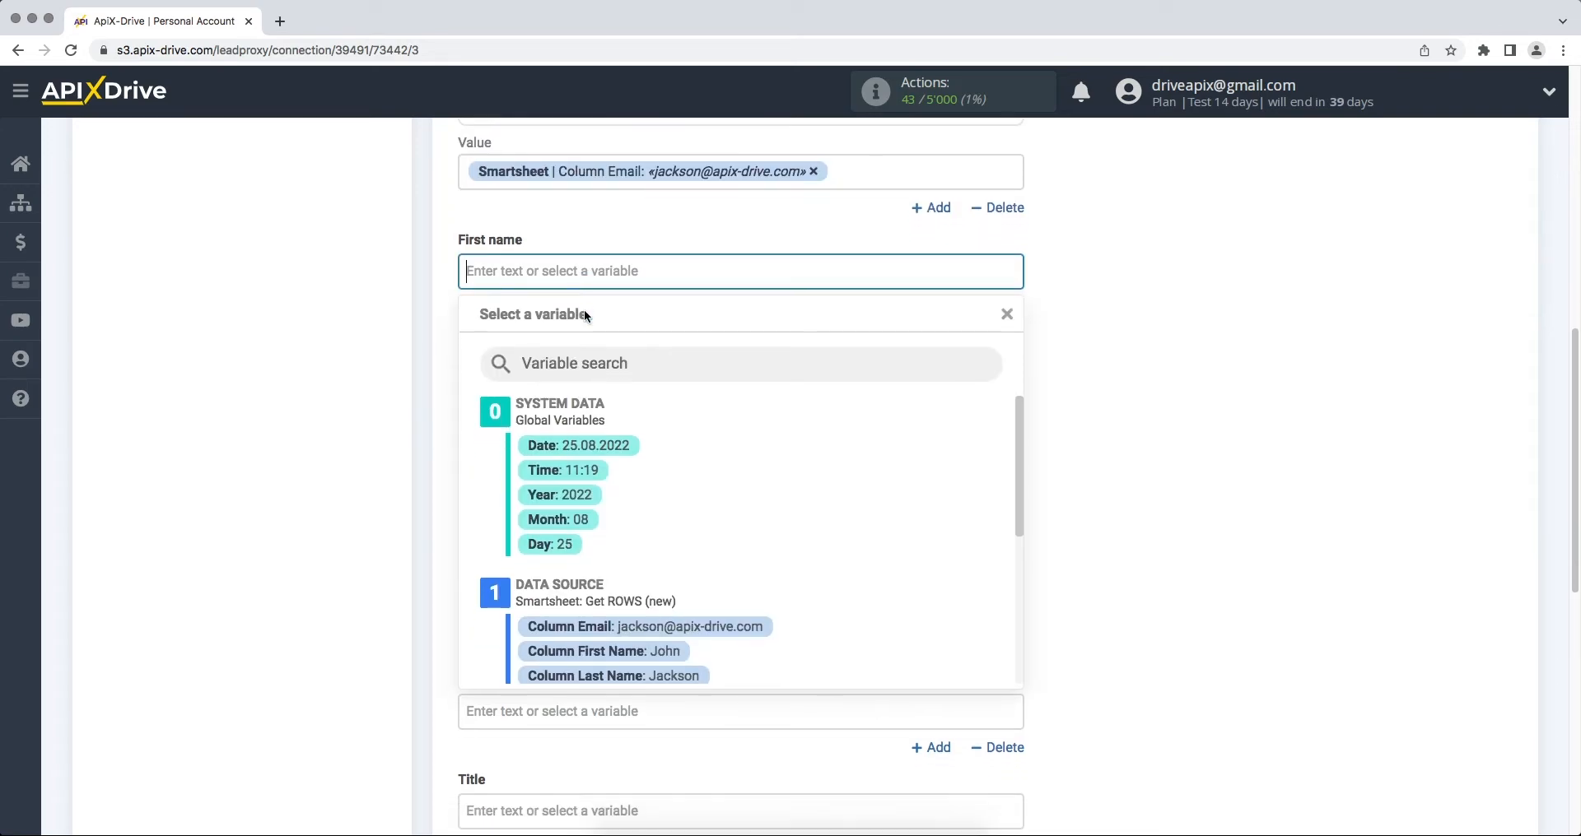
pyautogui.click(636, 596)
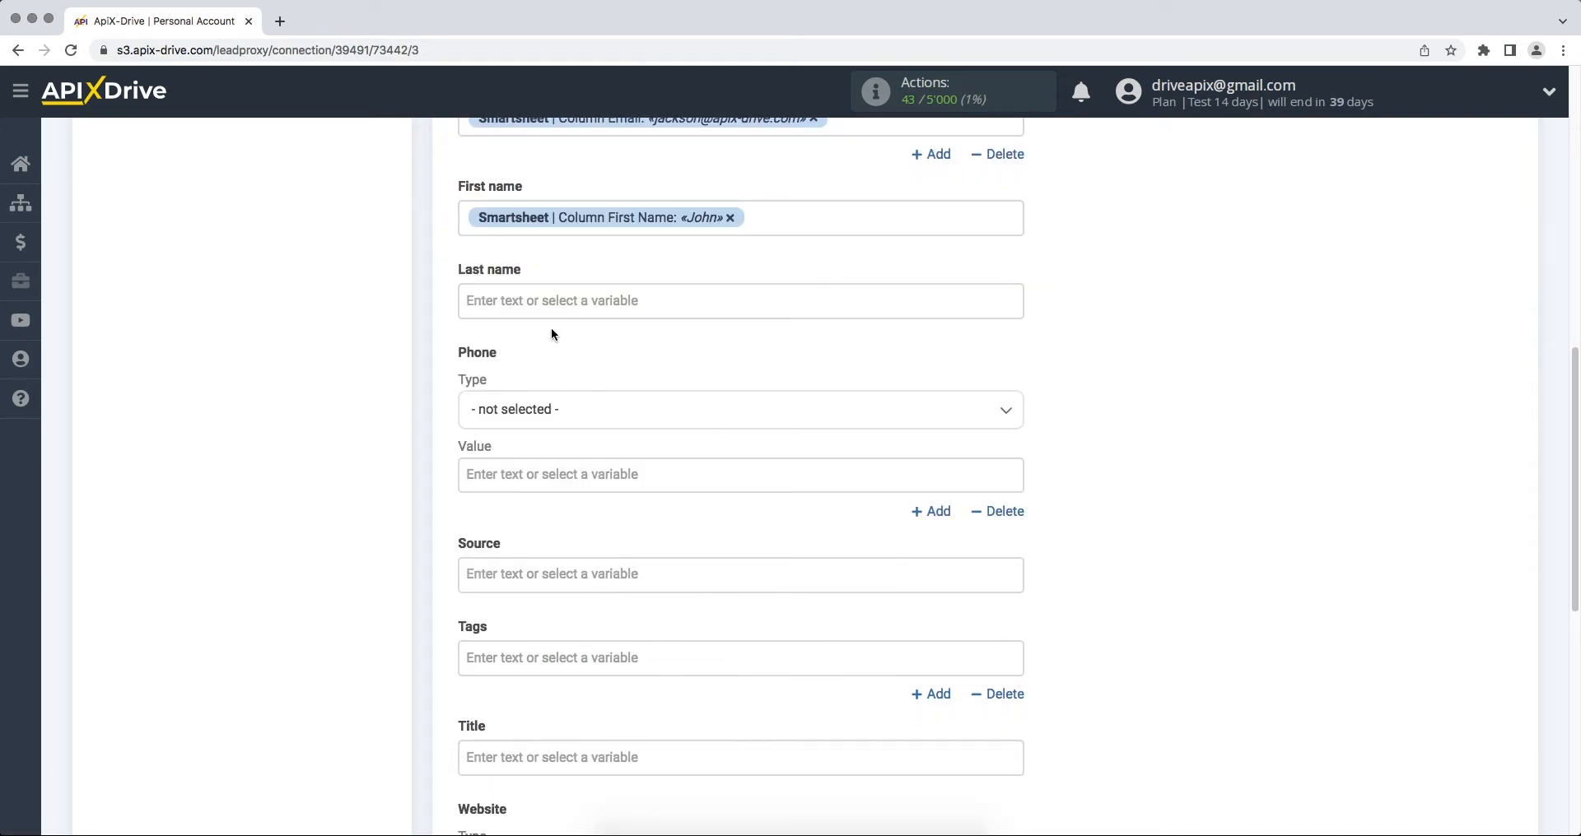
pyautogui.click(552, 307)
pyautogui.click(632, 624)
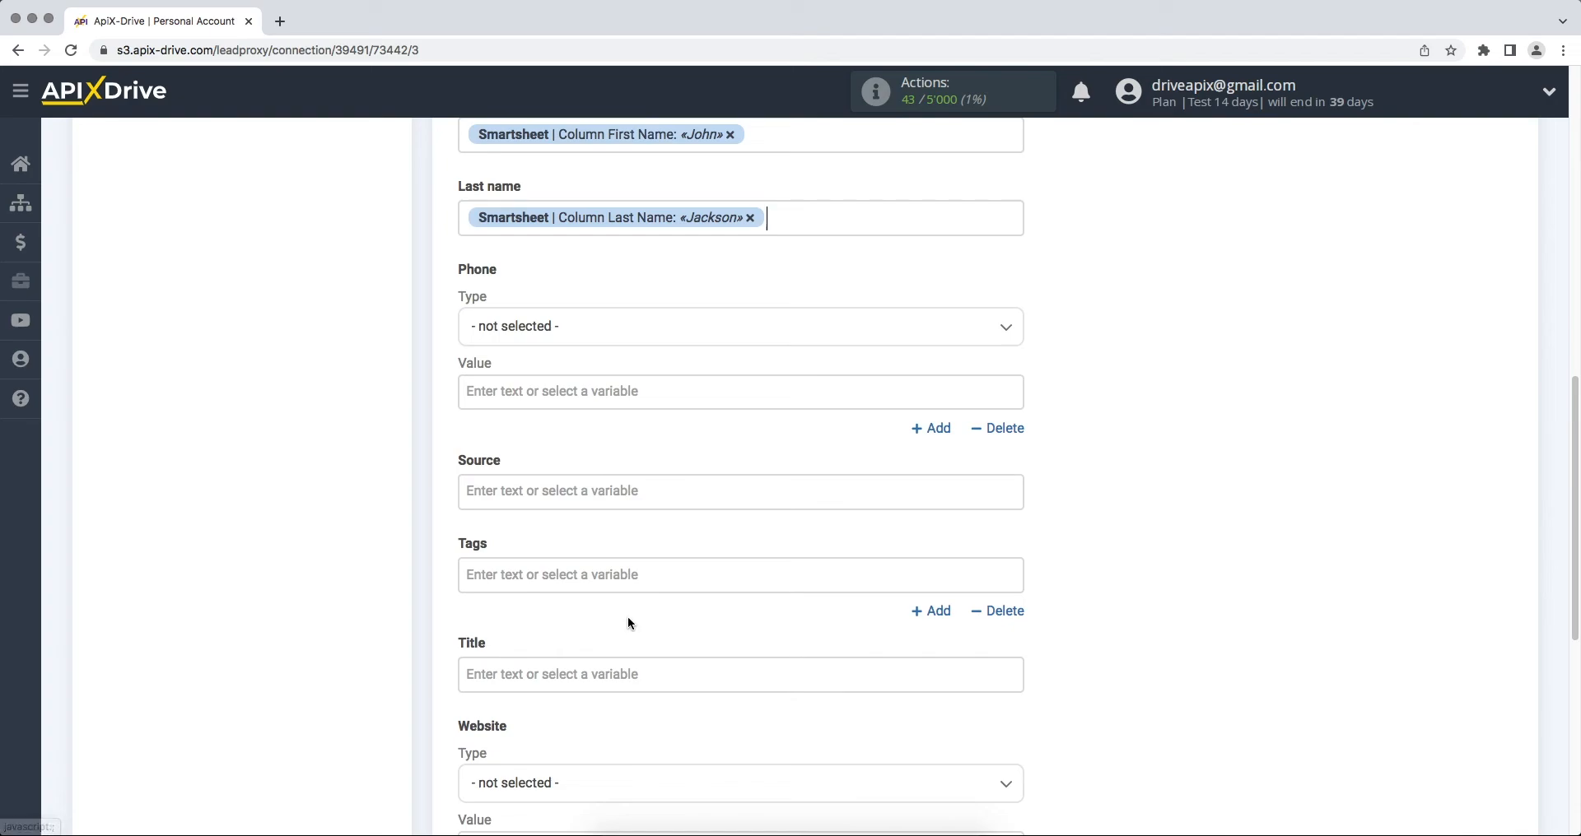
pyautogui.click(560, 326)
pyautogui.click(546, 443)
pyautogui.click(541, 404)
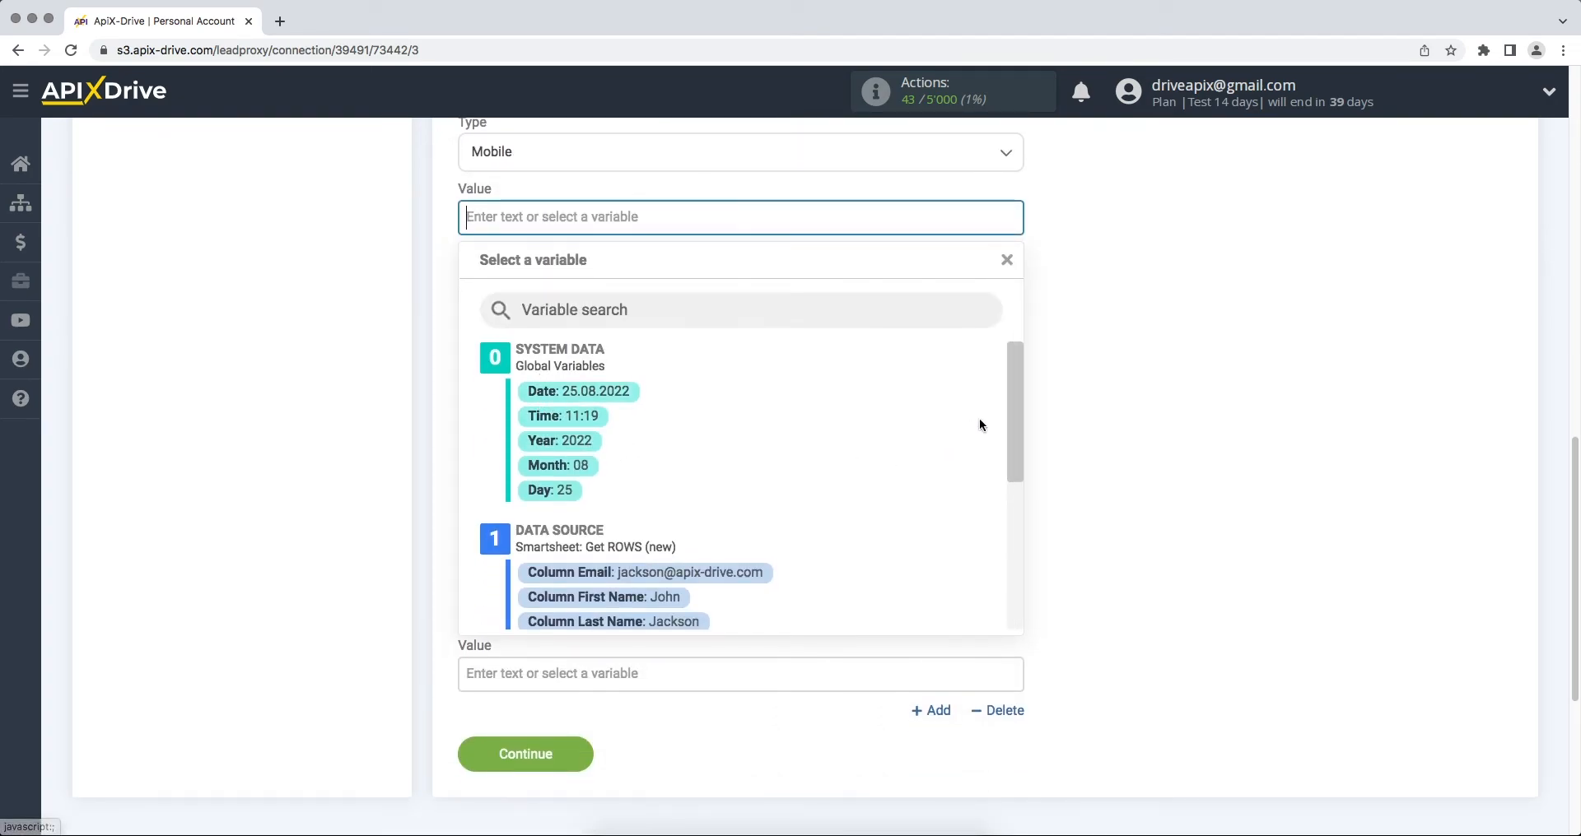
pyautogui.moveTo(1014, 398); pyautogui.dragTo(1006, 460)
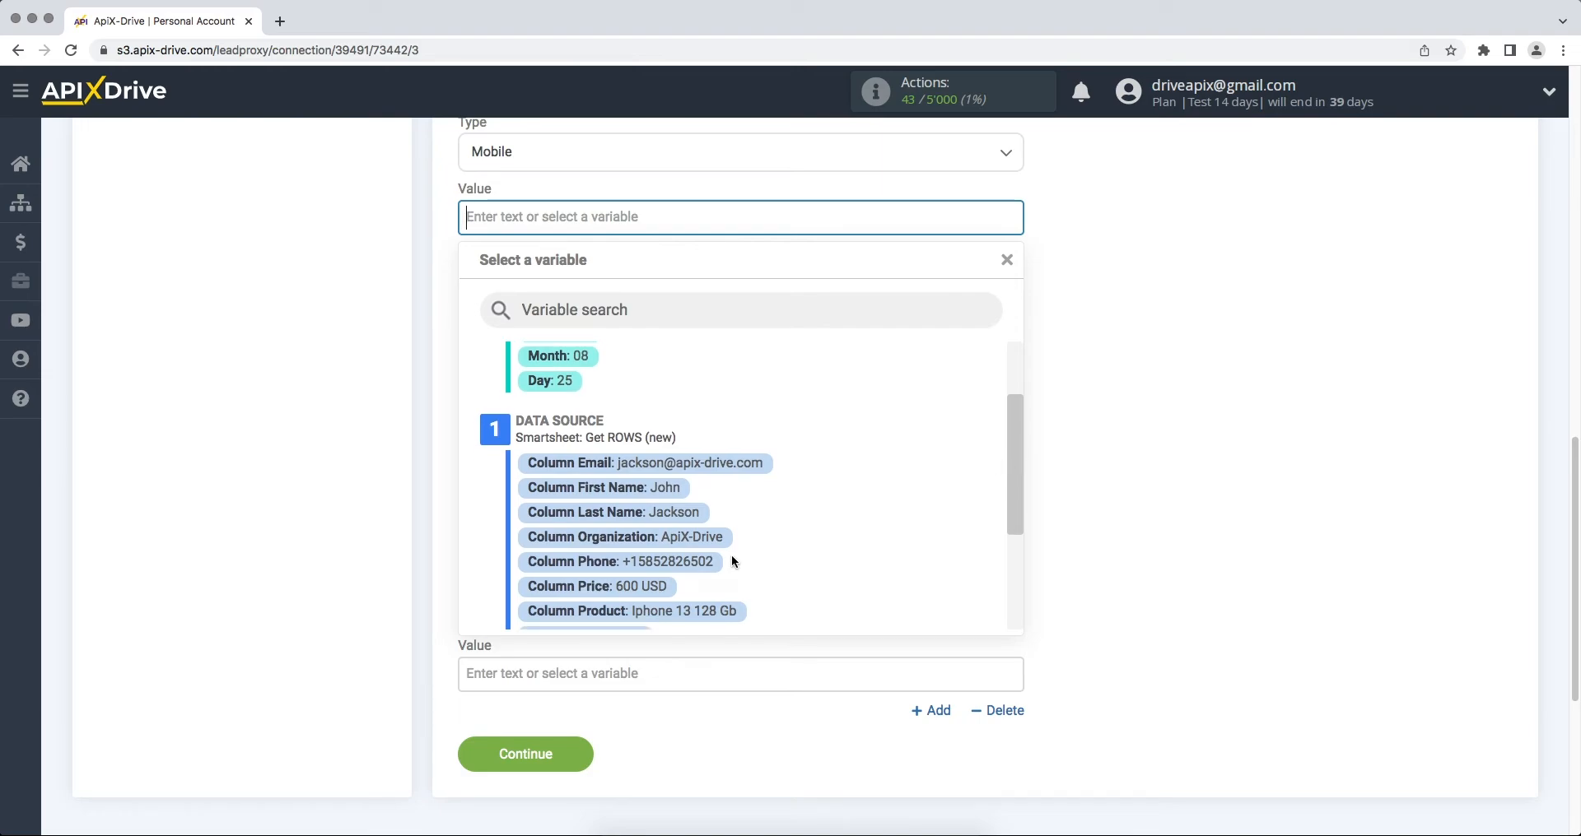
pyautogui.click(675, 561)
# Step: Set the contact title to 'New row from Smartsheet' and save the mappings
pyautogui.click(590, 500)
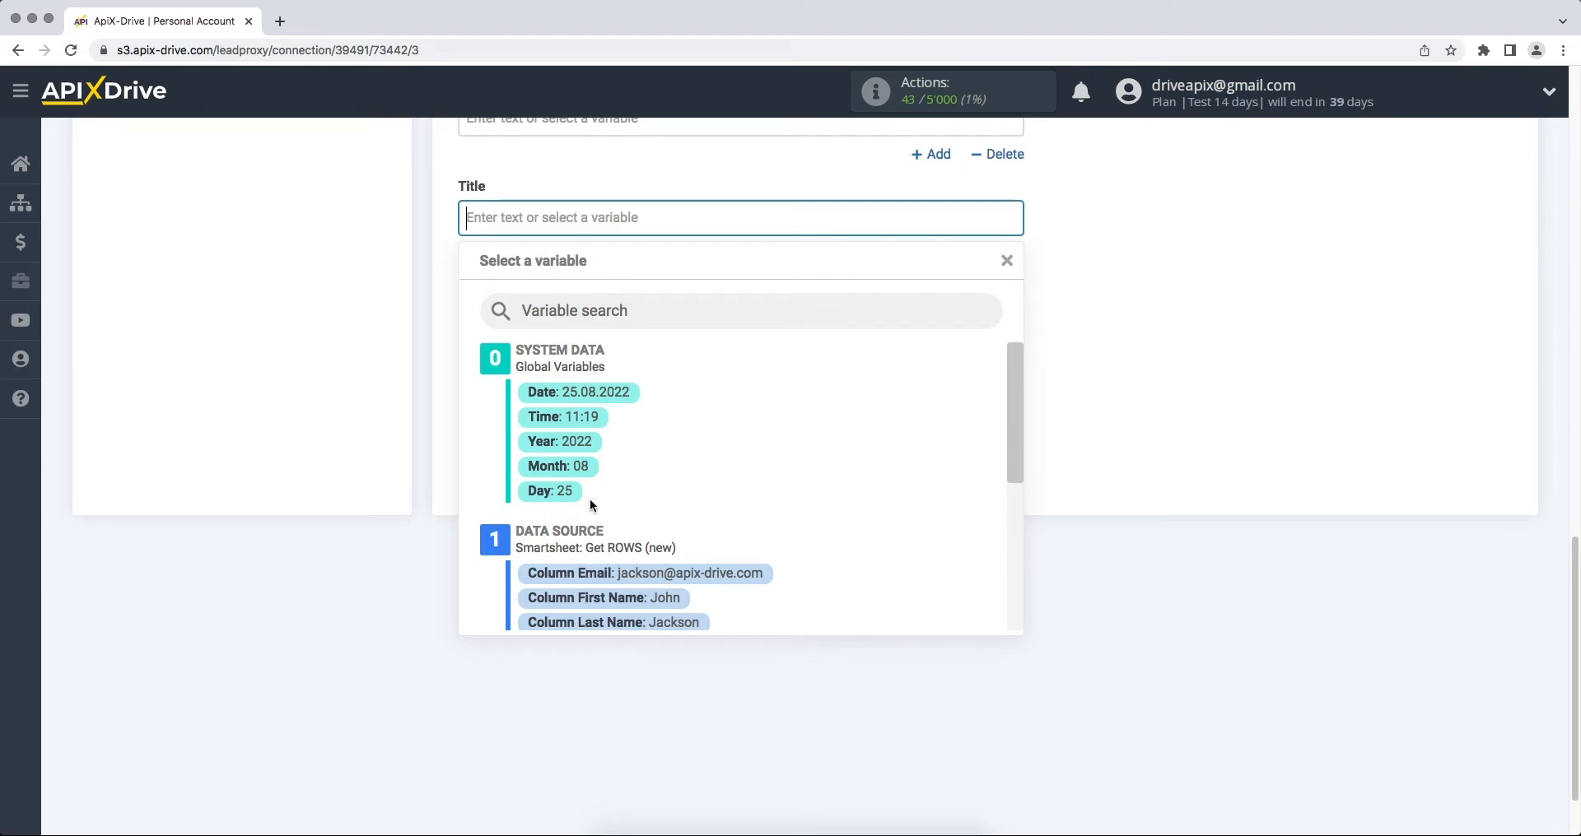
pyautogui.write('New r')
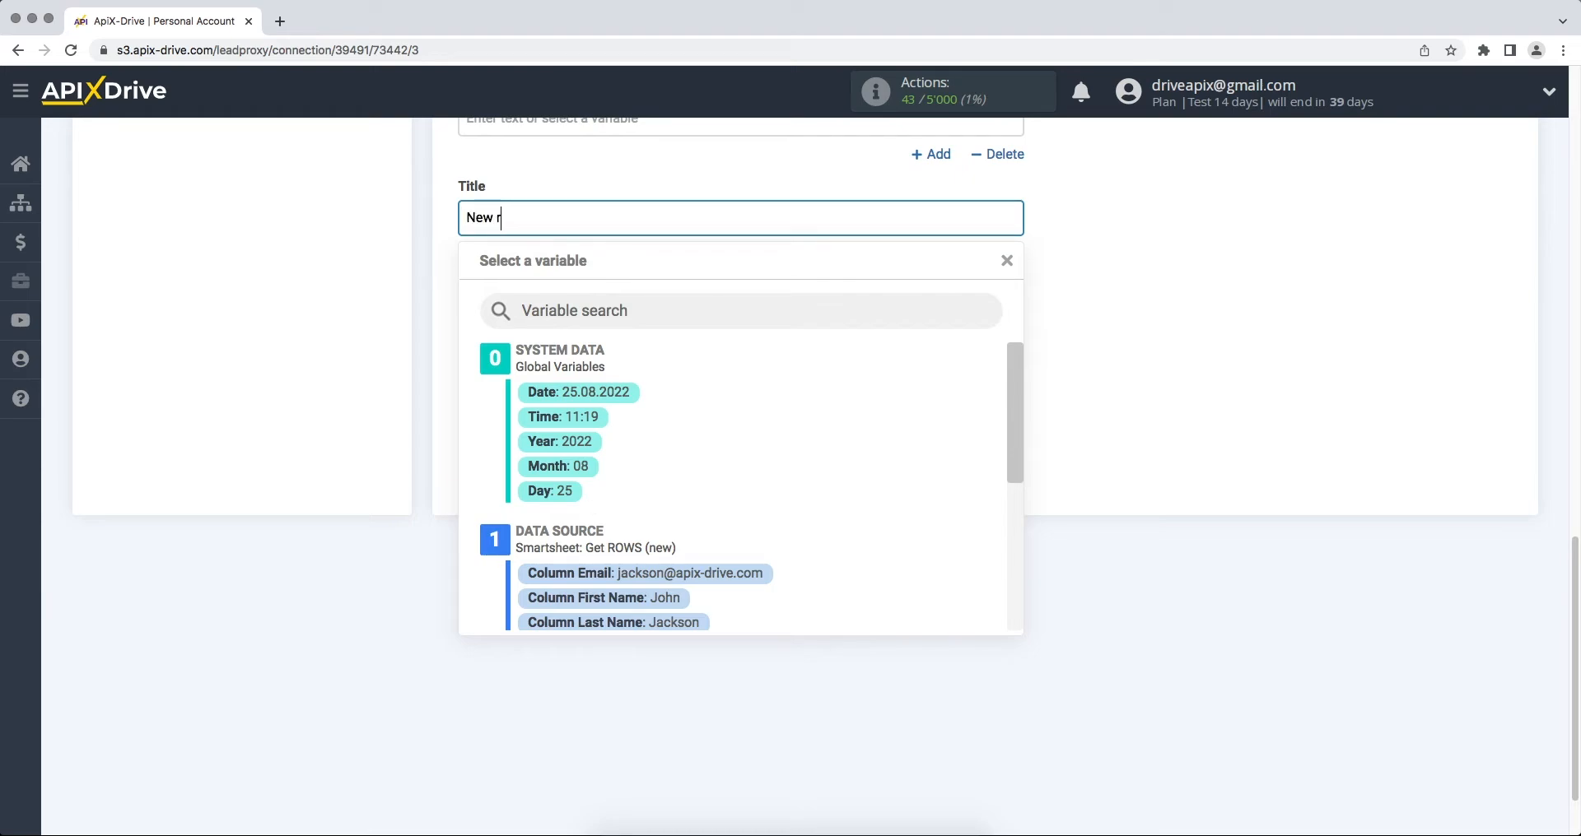
pyautogui.write('ow from Smartsheet')
pyautogui.click(1087, 596)
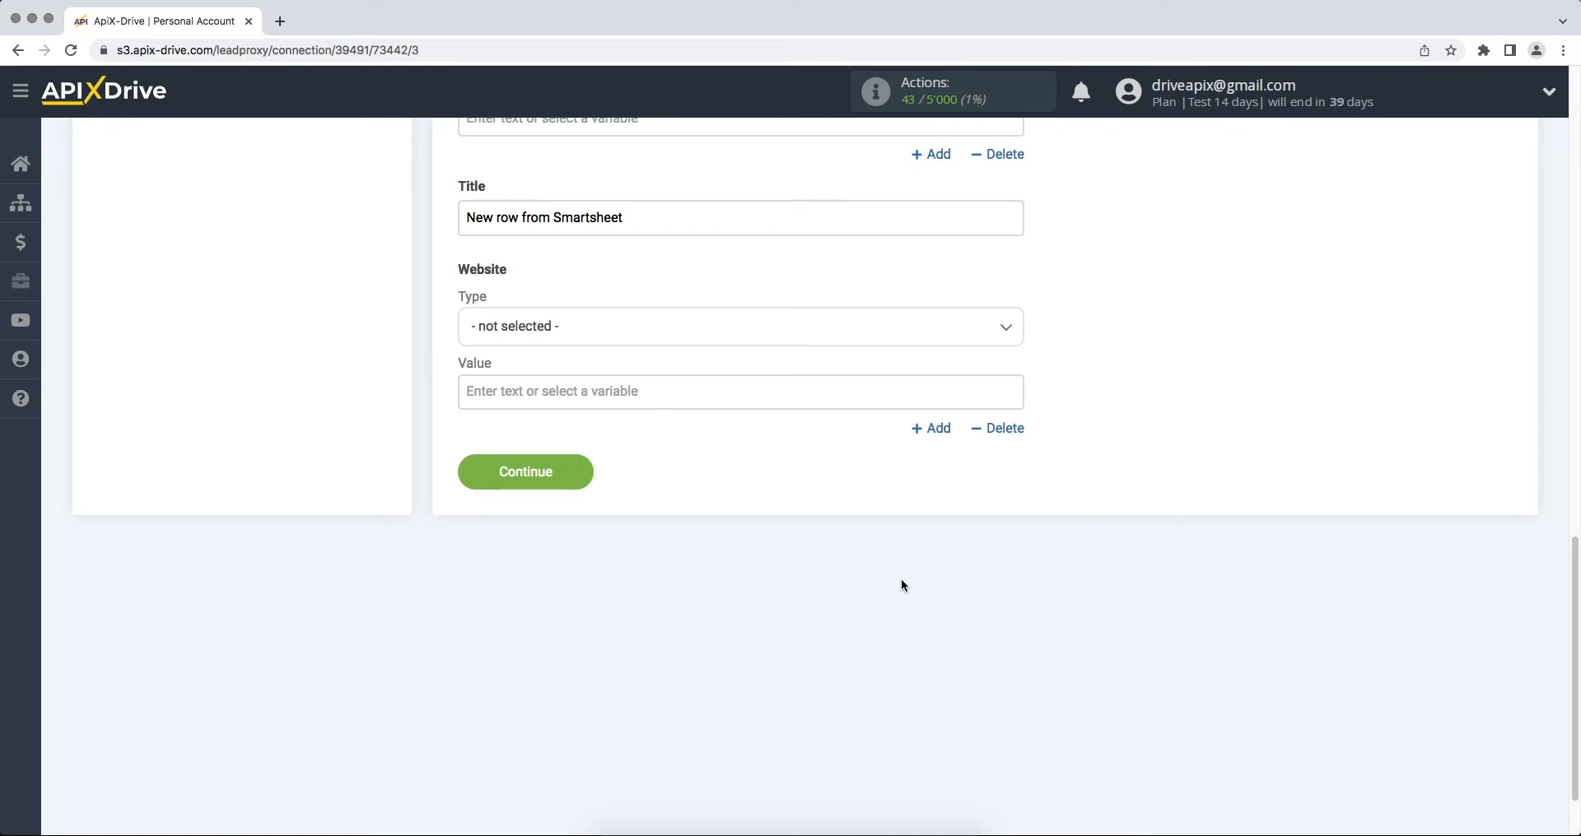
pyautogui.click(474, 485)
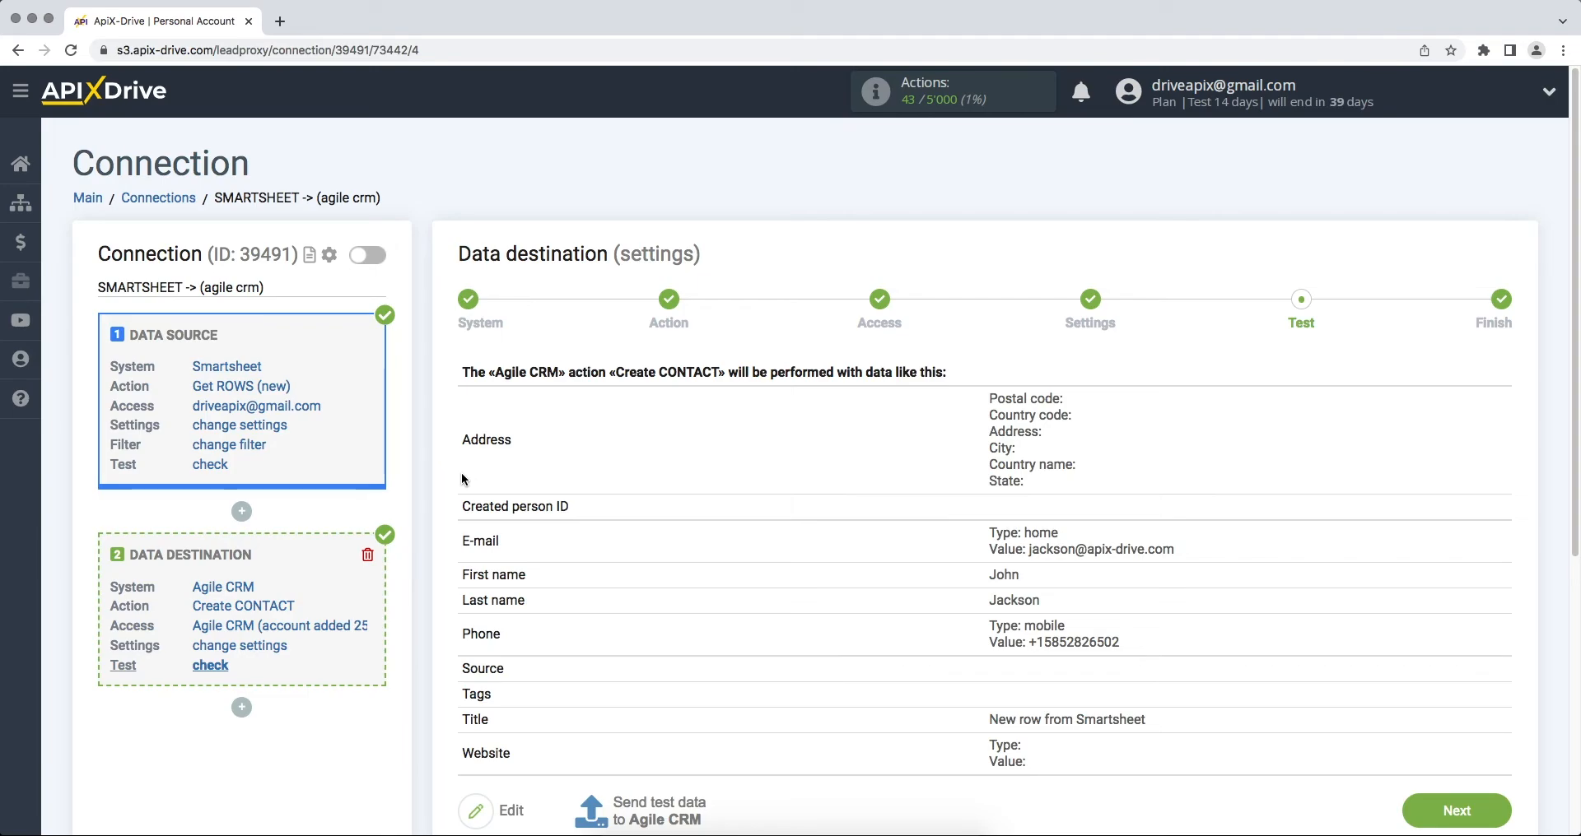
# Step: Send the previewed test contact to Agile CRM
pyautogui.scroll(-2, 462, 479)
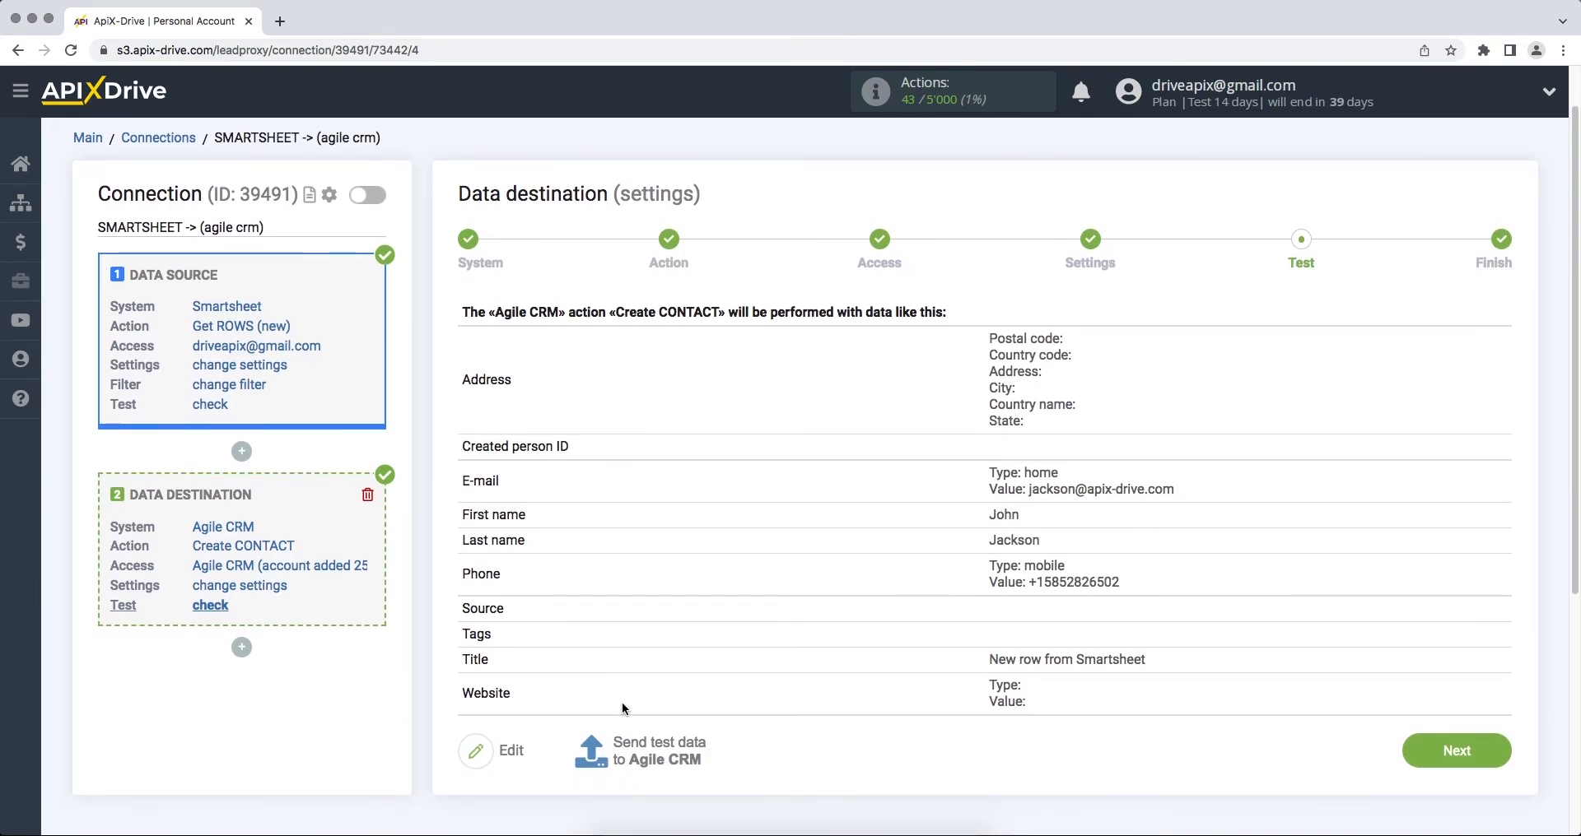
pyautogui.click(634, 753)
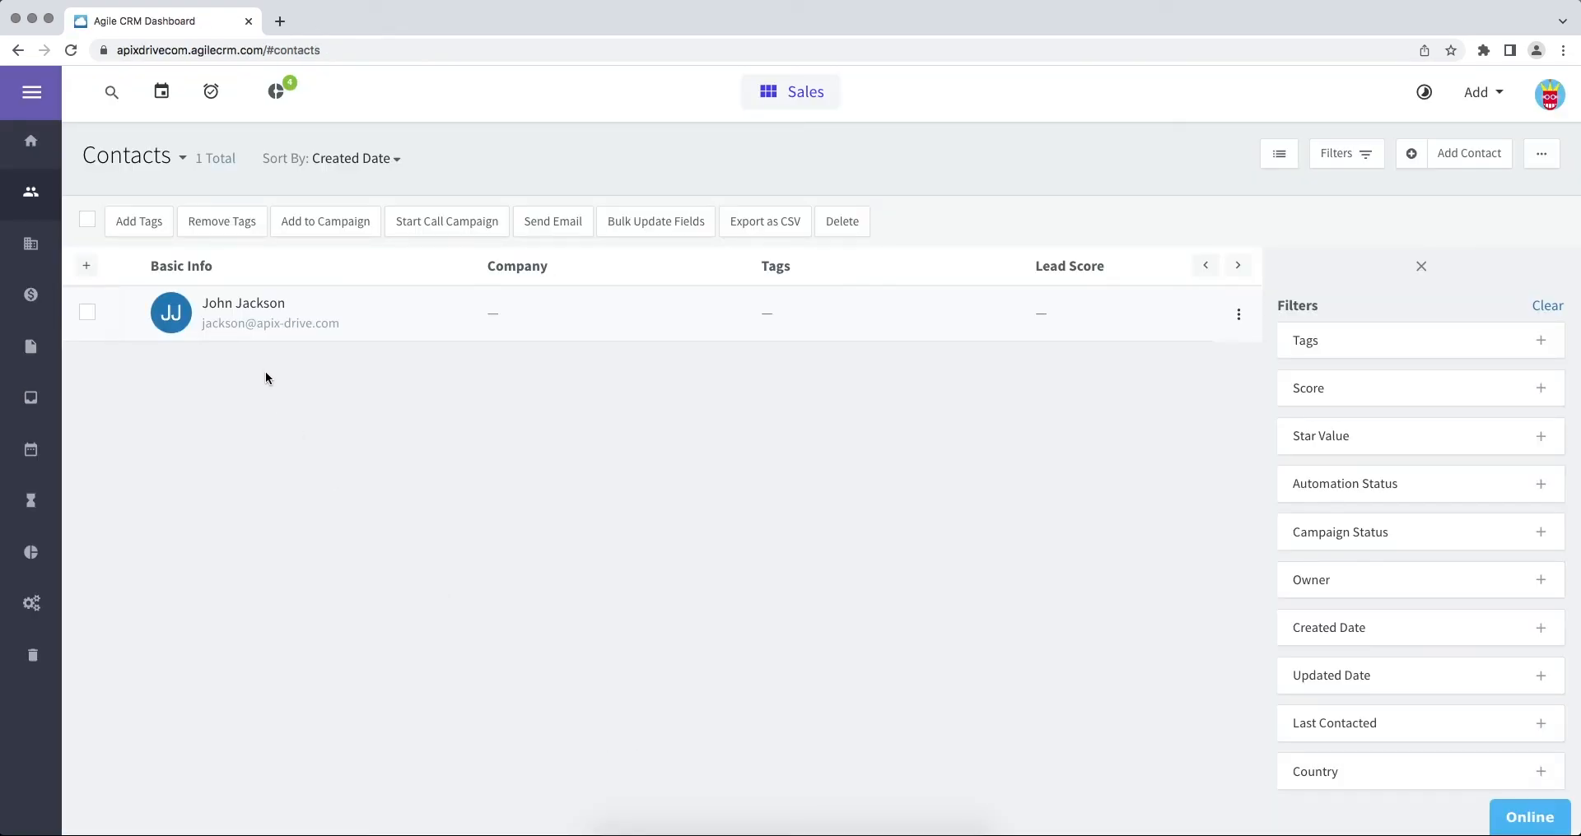
# Step: Open the new test contact in Agile CRM and scroll down to check its phone and e-mail
pyautogui.click(242, 306)
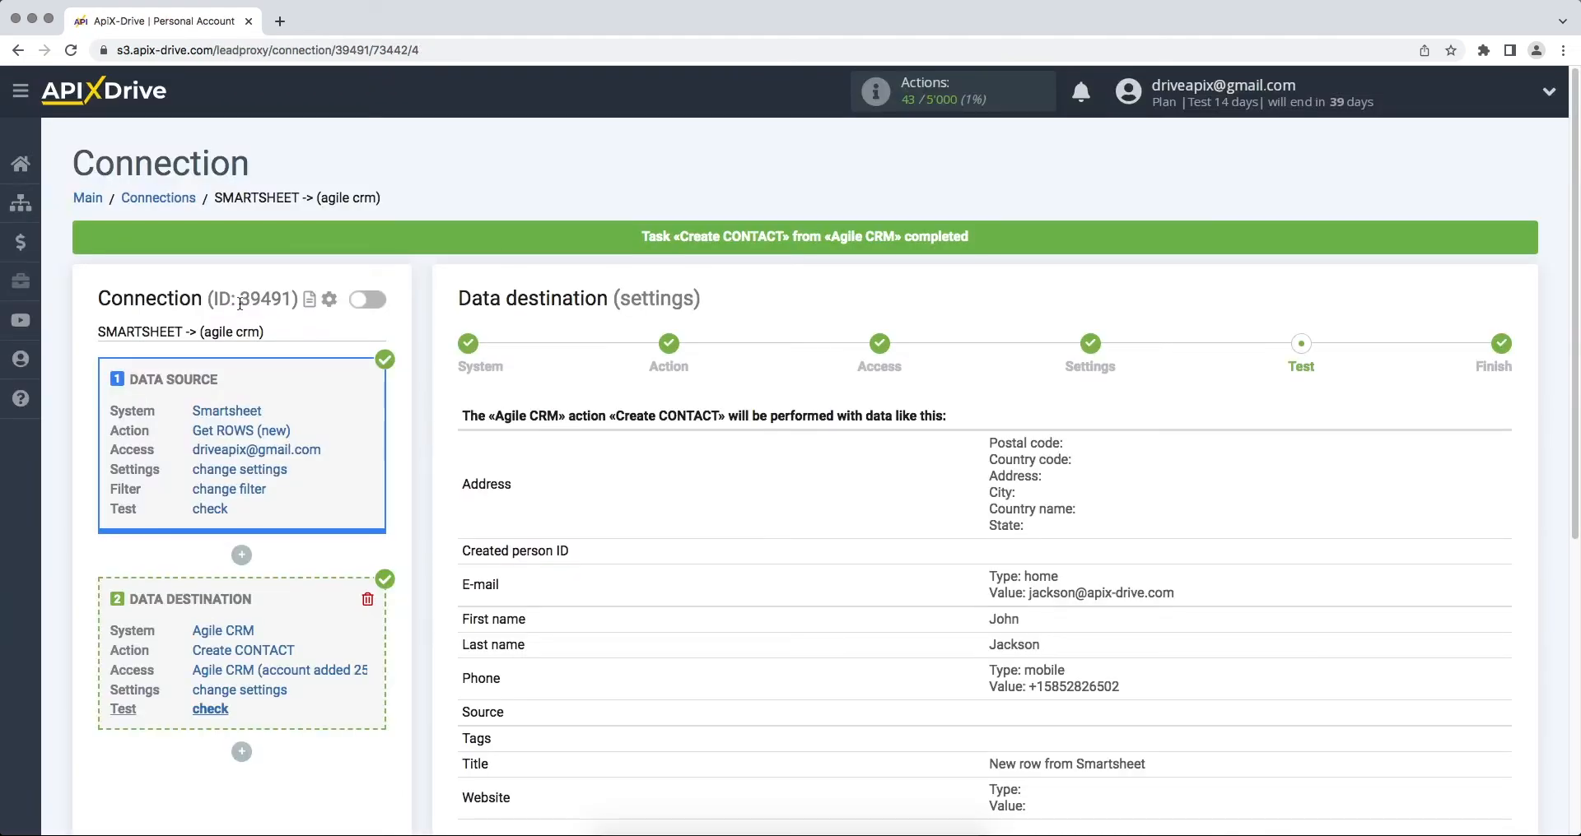
pyautogui.scroll(-4, 998, 444)
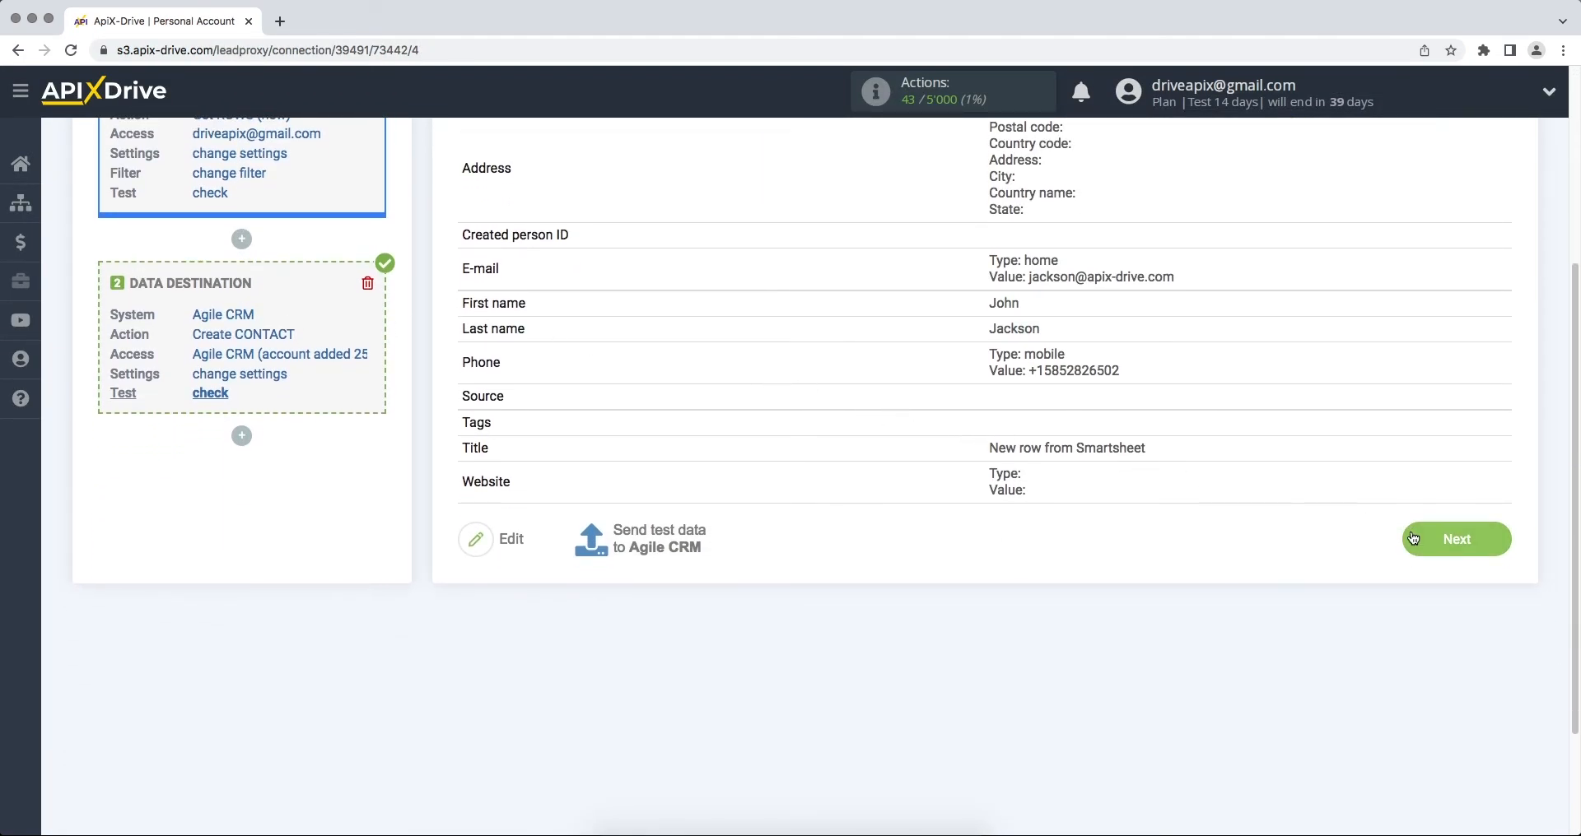
# Step: Enable auto-update on the Smartsheet→Agile CRM connection and save a 5-minute update interval
pyautogui.click(1410, 530)
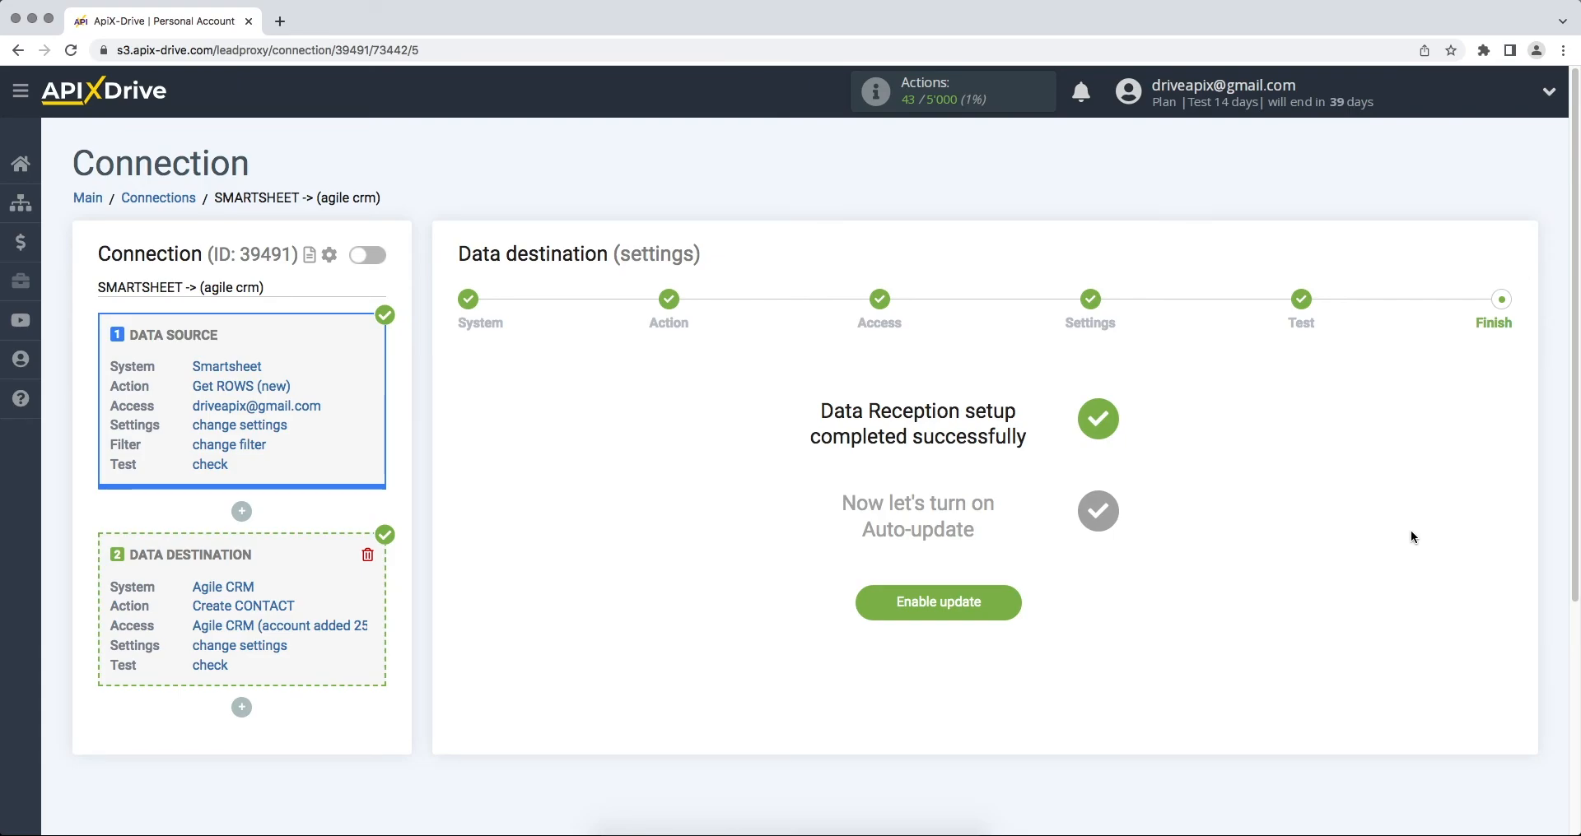
pyautogui.click(878, 607)
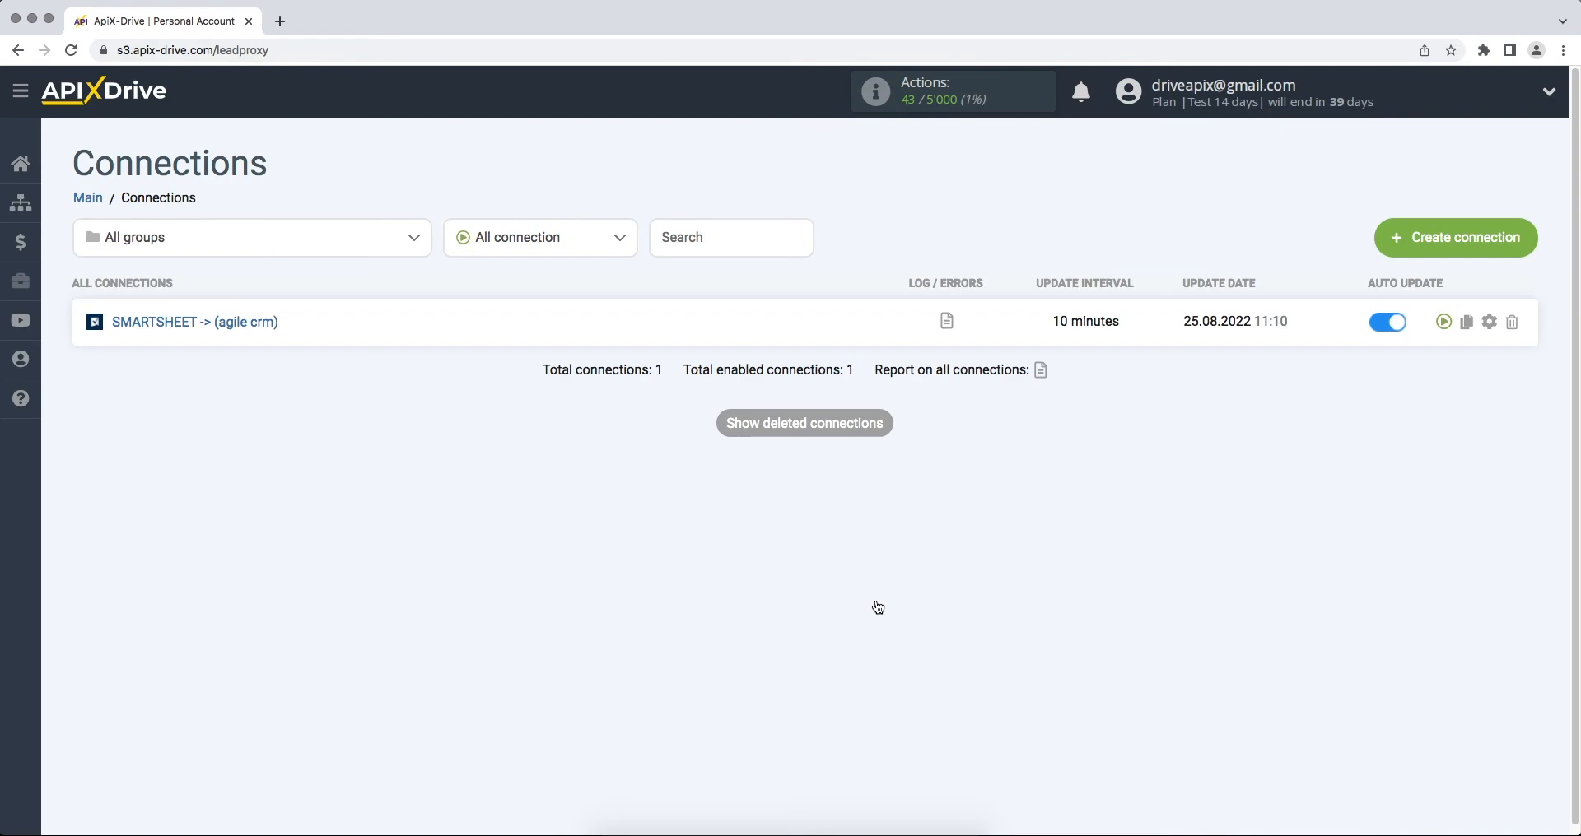
pyautogui.click(1489, 322)
pyautogui.click(974, 472)
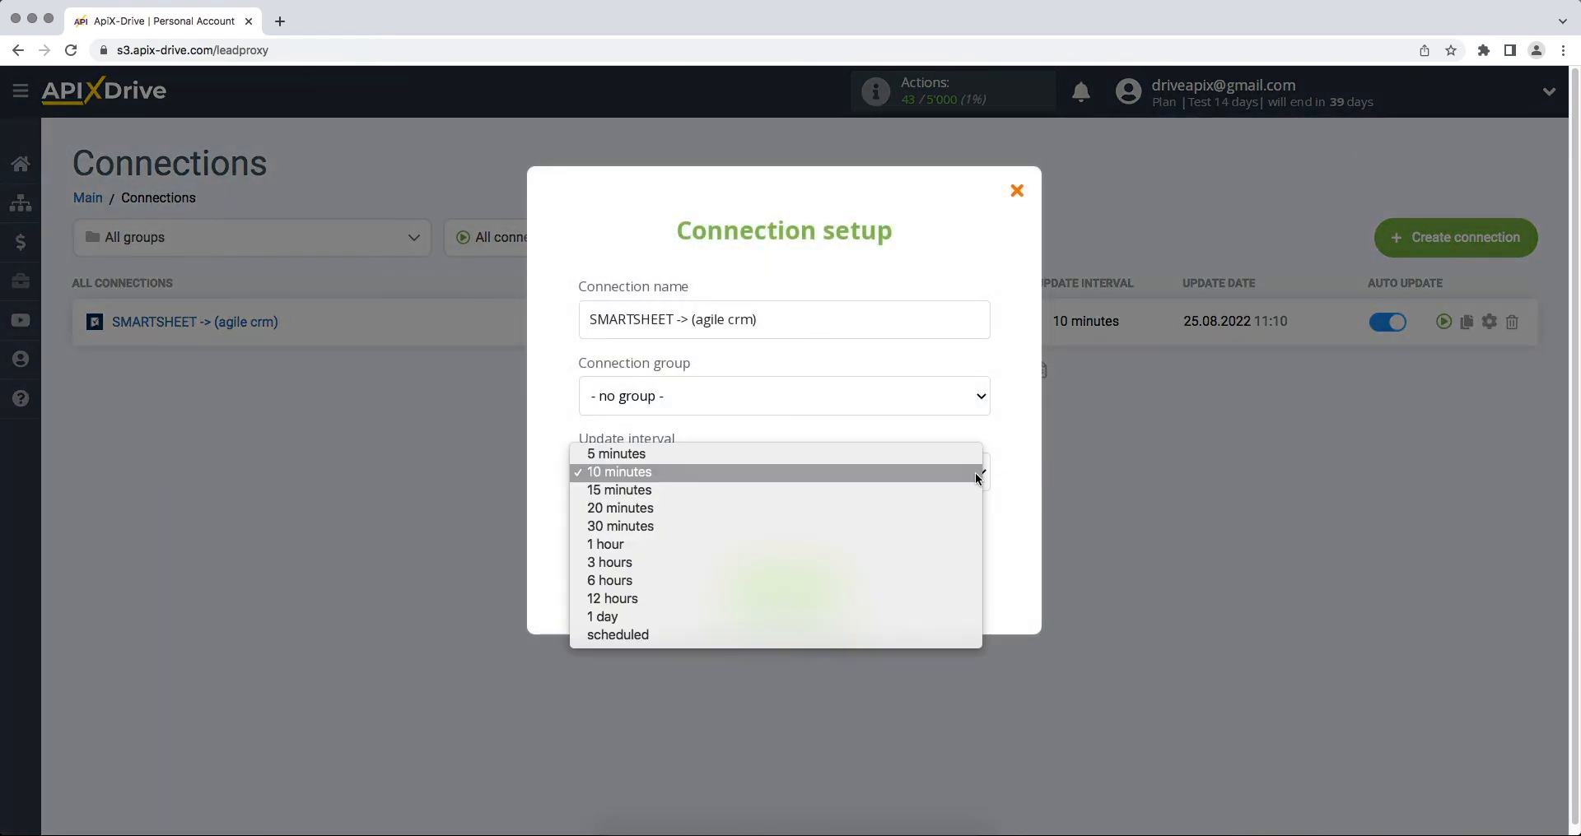
pyautogui.click(975, 458)
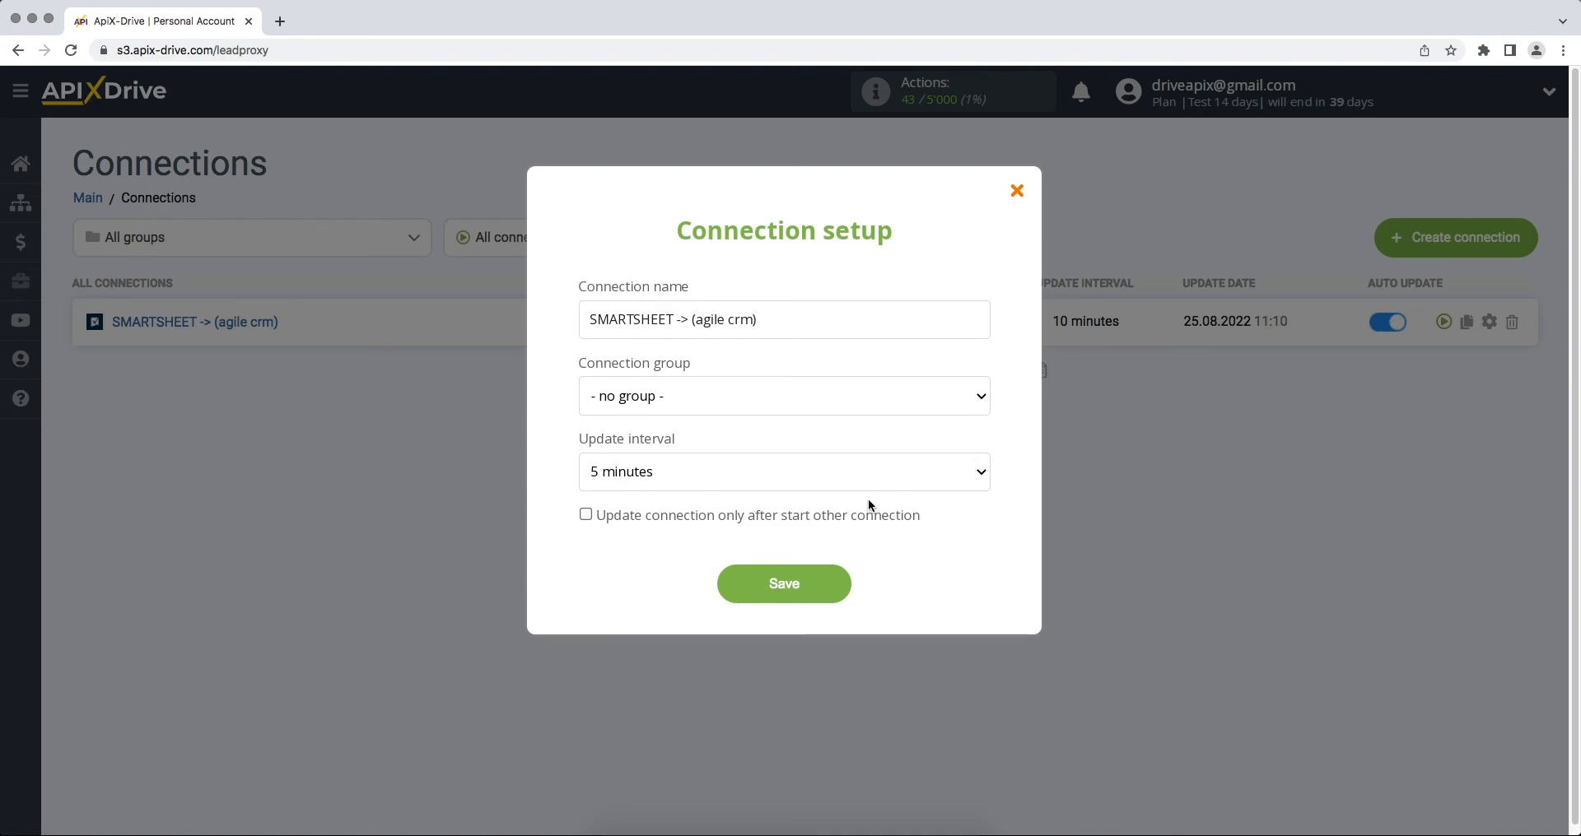
pyautogui.click(770, 582)
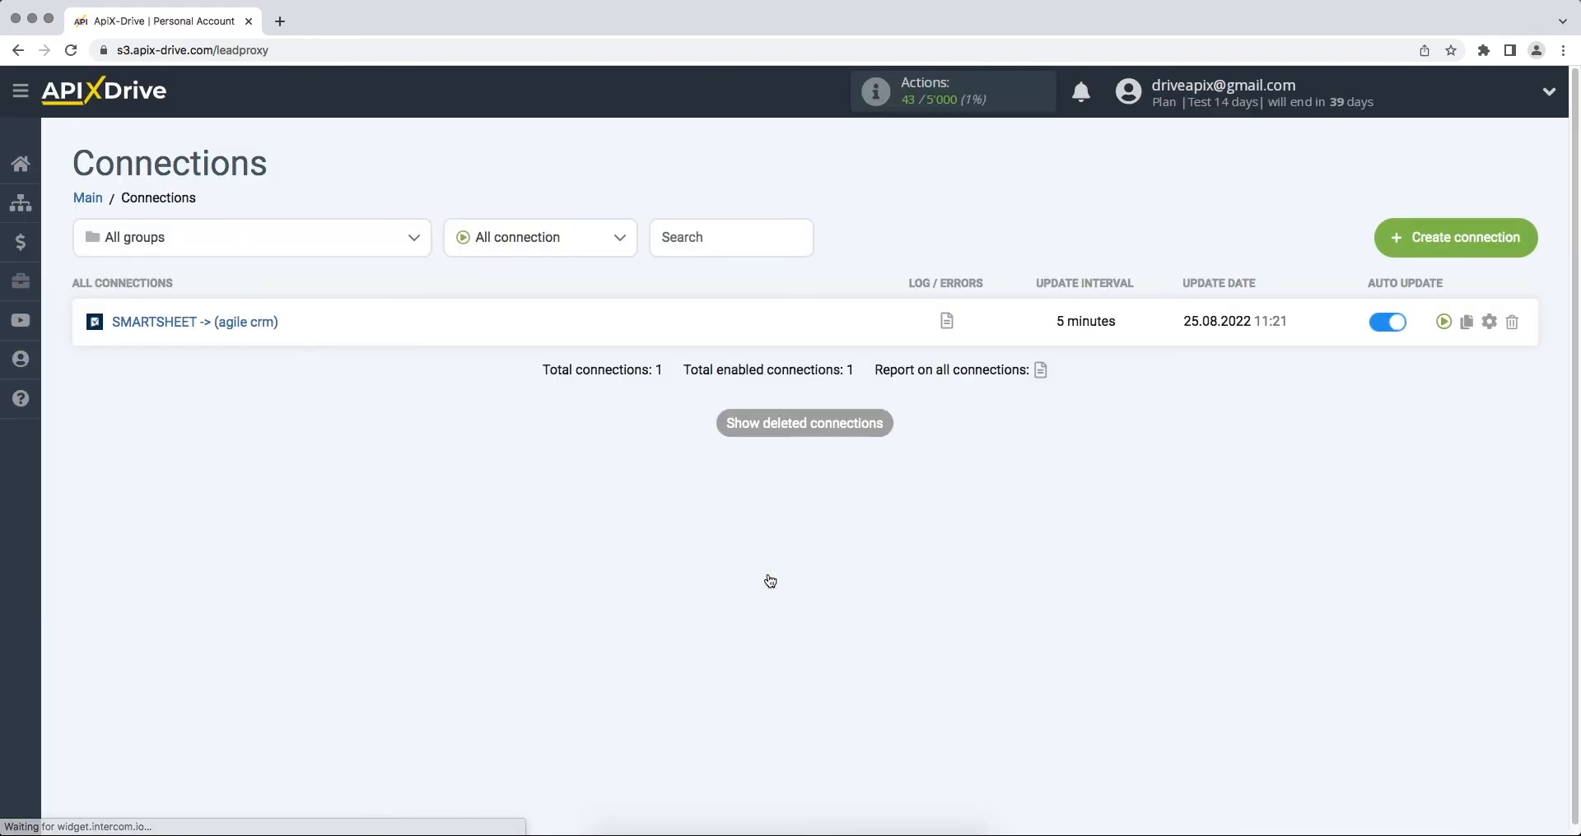